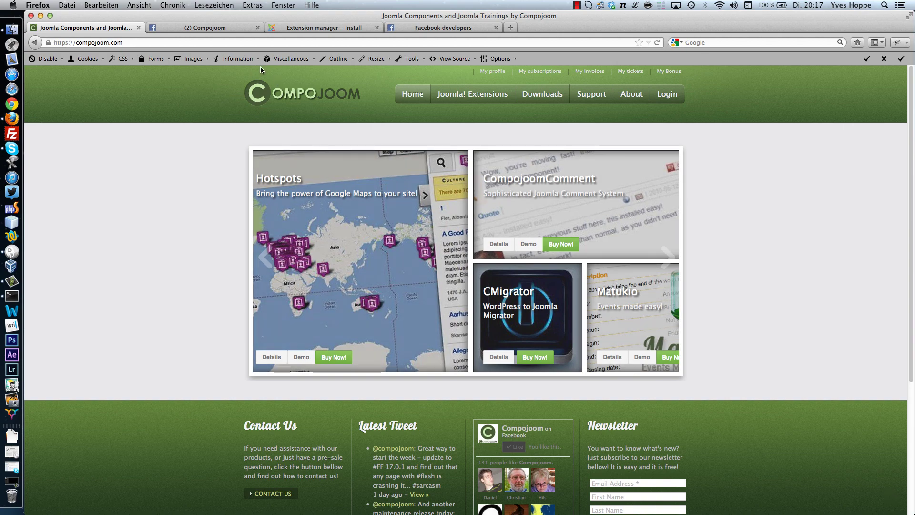
- Open the Compojoom page's Christmas Promotion tab and like the page to reveal the discount code
{"action": "left_click", "coordinate": [217, 27]}
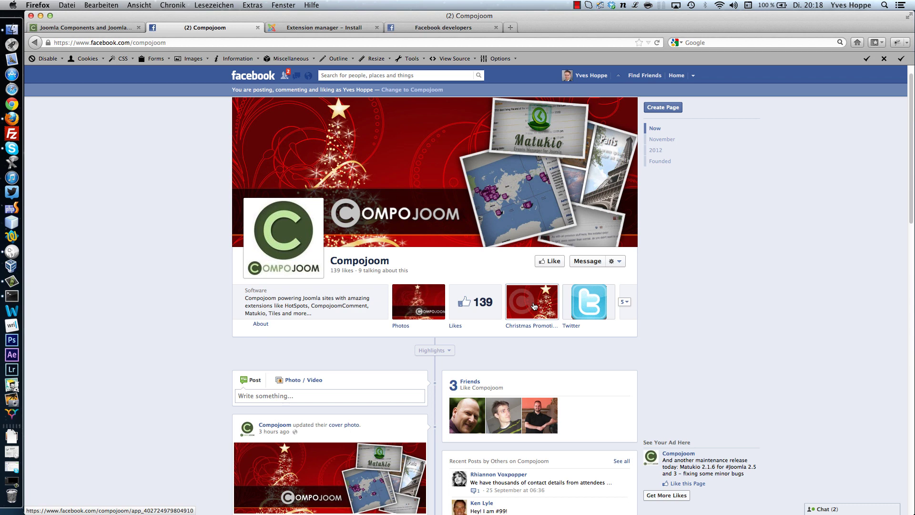
{"action": "left_click", "coordinate": [535, 307]}
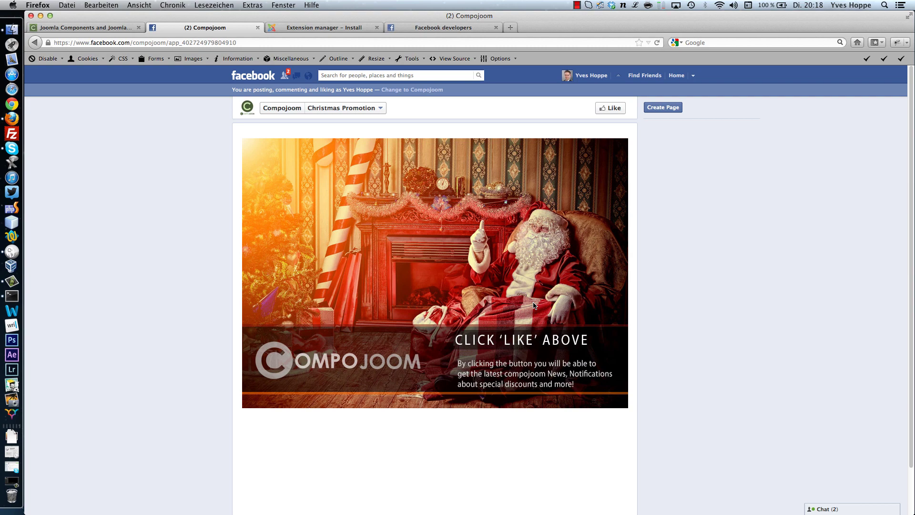
{"action": "left_click", "coordinate": [600, 111]}
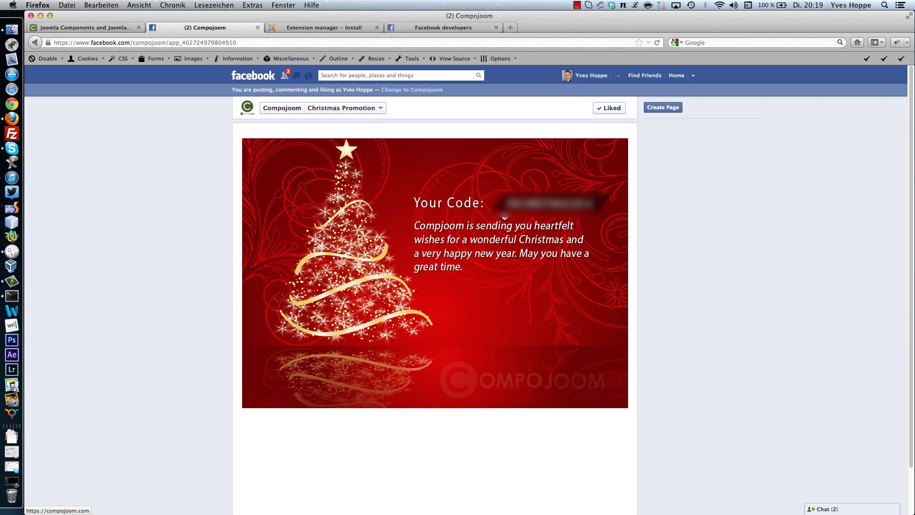
- Log in and install the com_ffgate-1.0.0.zip package through the Joomla extension installer
{"action": "left_click", "coordinate": [355, 27]}
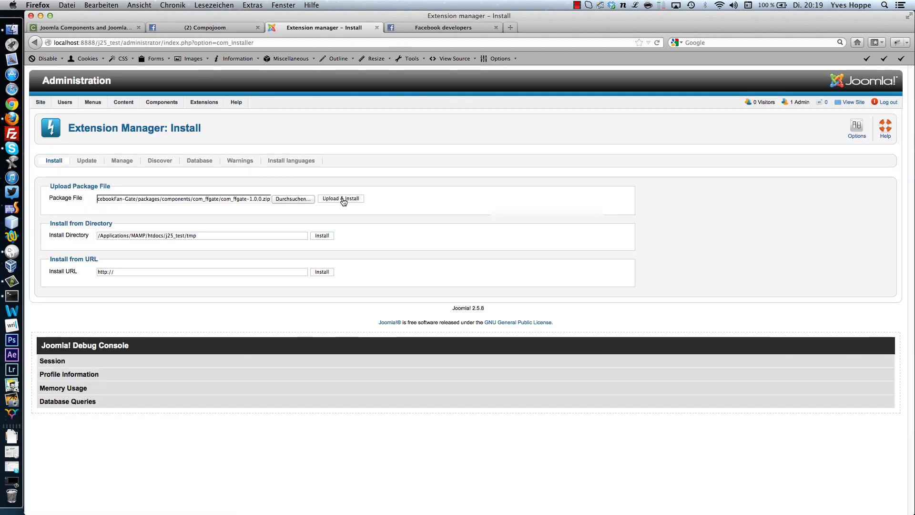
{"action": "left_click", "coordinate": [341, 198]}
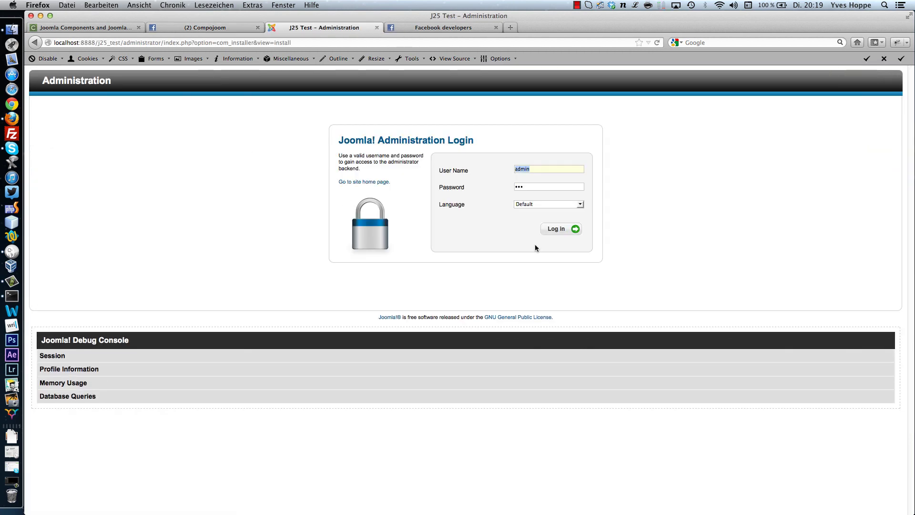
{"action": "left_click", "coordinate": [556, 229]}
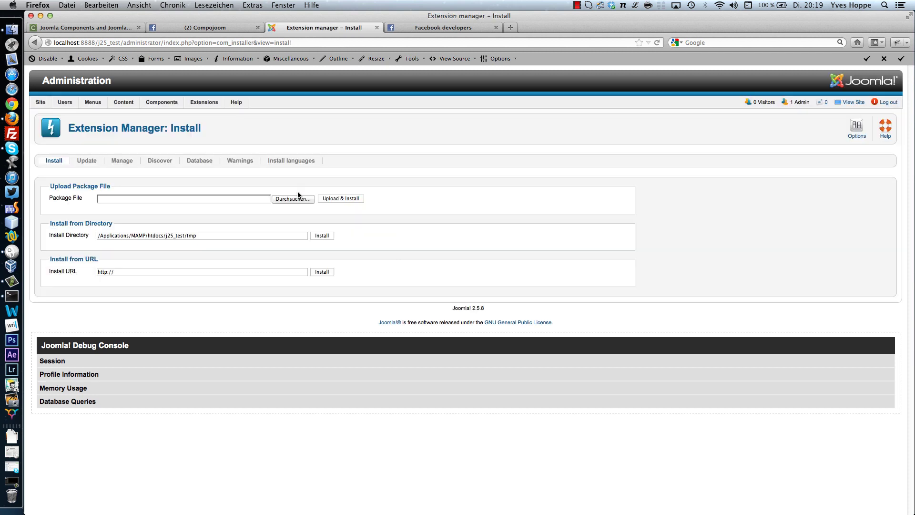
{"action": "left_click", "coordinate": [287, 199]}
{"action": "left_click", "coordinate": [493, 162]}
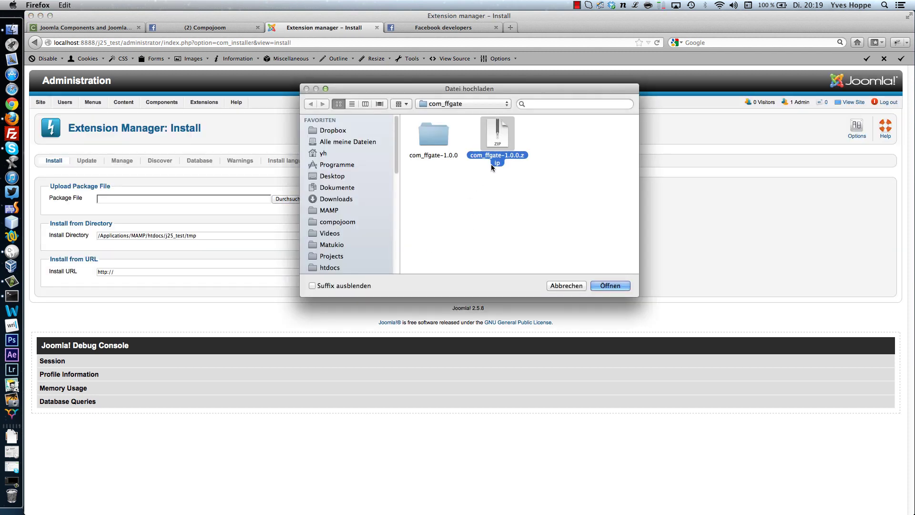
{"action": "double_click", "coordinate": [499, 156]}
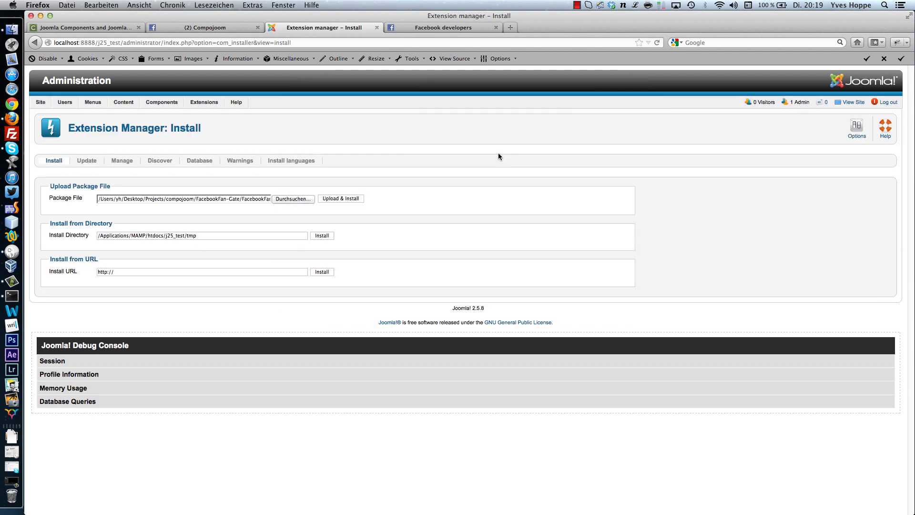
{"action": "left_click", "coordinate": [334, 200]}
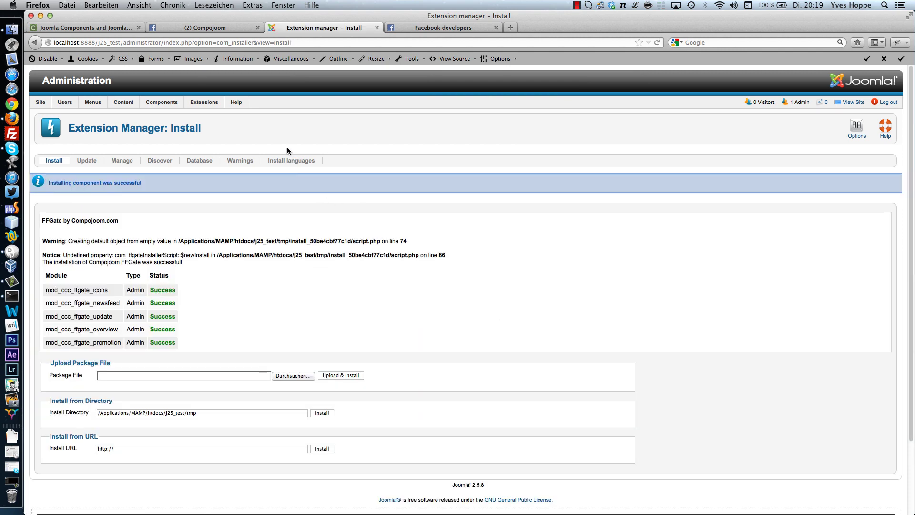
- Open the installed FFGate component's Sites list from the Components menu
{"action": "mouse_move", "coordinate": [162, 102]}
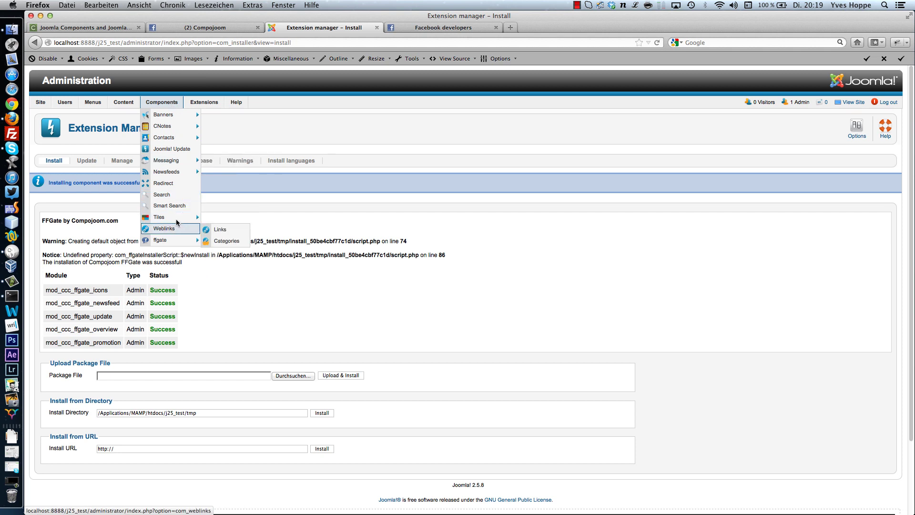
{"action": "mouse_move", "coordinate": [171, 241]}
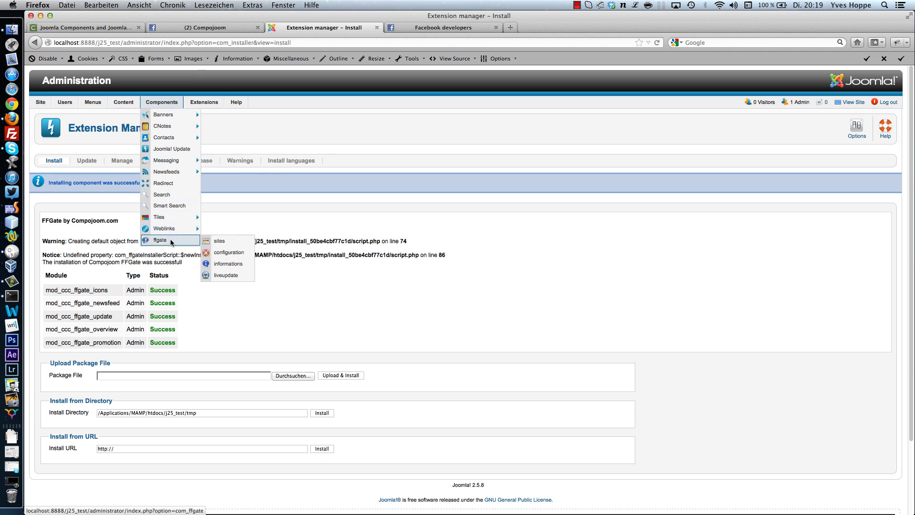
{"action": "left_click", "coordinate": [172, 241]}
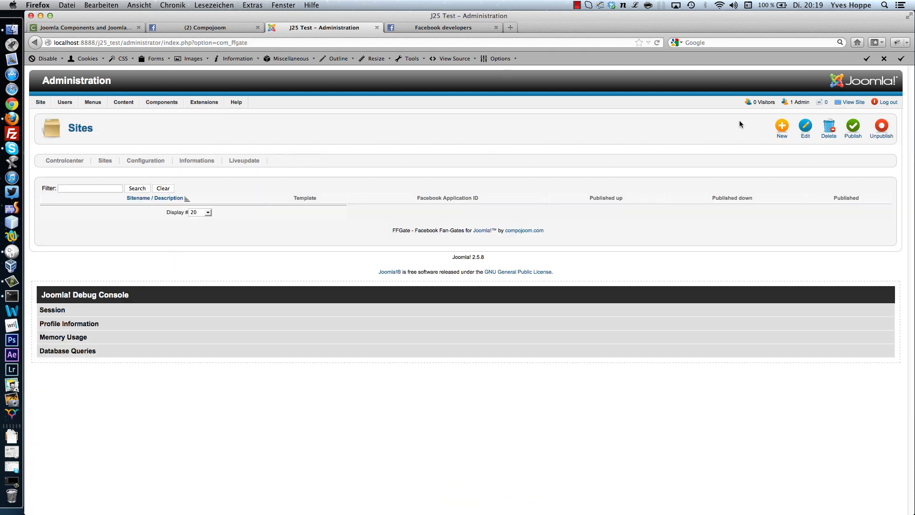
- Create a new FFGate site named 'test site' and view the Template dropdown options
{"action": "left_click", "coordinate": [780, 129]}
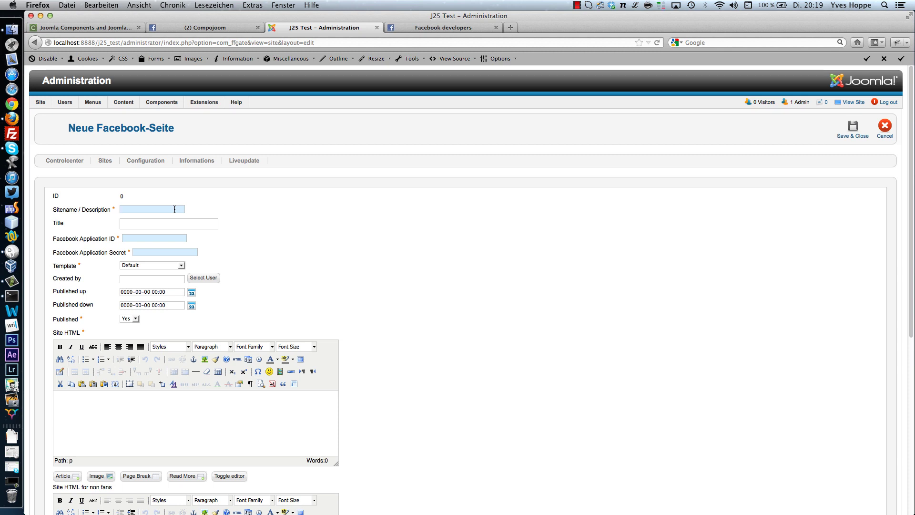
{"action": "type", "text": "test site"}
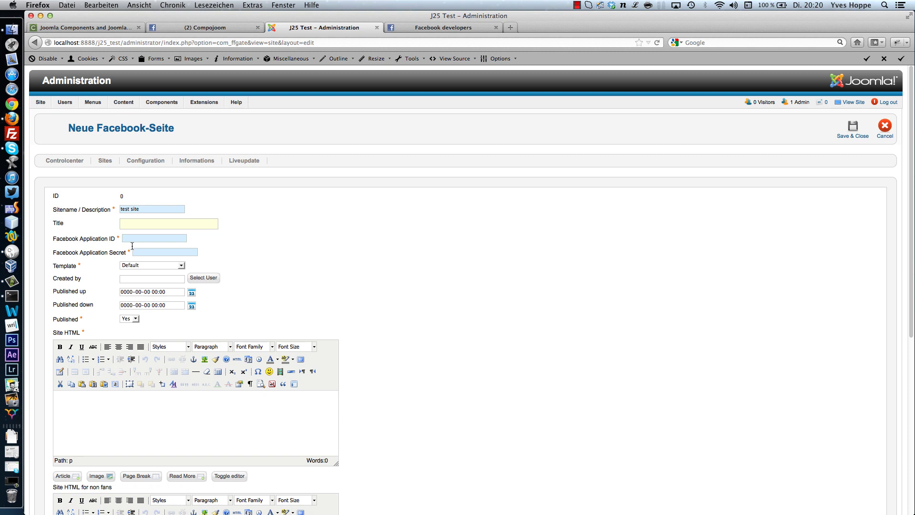
{"action": "left_click", "coordinate": [151, 267]}
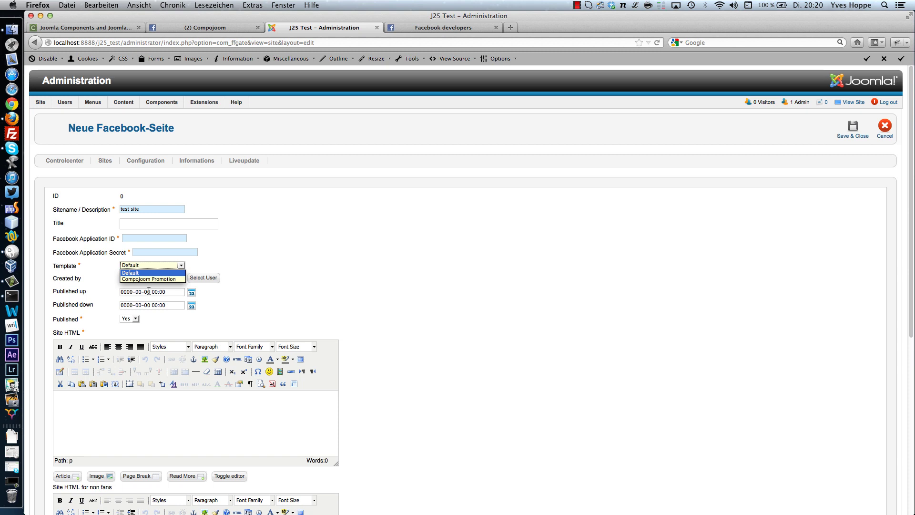
{"action": "left_click", "coordinate": [152, 273]}
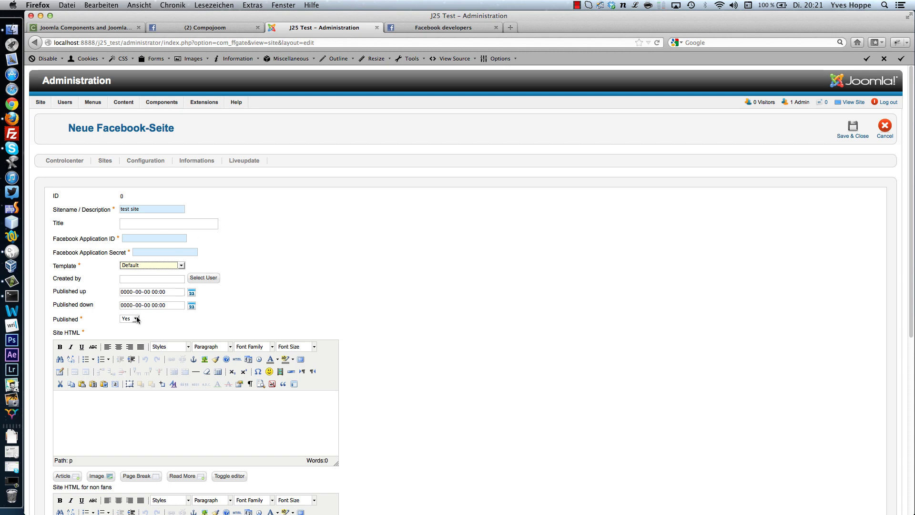
{"action": "scroll", "coordinate": [153, 353], "scroll_direction": "down", "scroll_amount": 3}
{"action": "scroll", "coordinate": [152, 355], "scroll_direction": "down", "scroll_amount": 4}
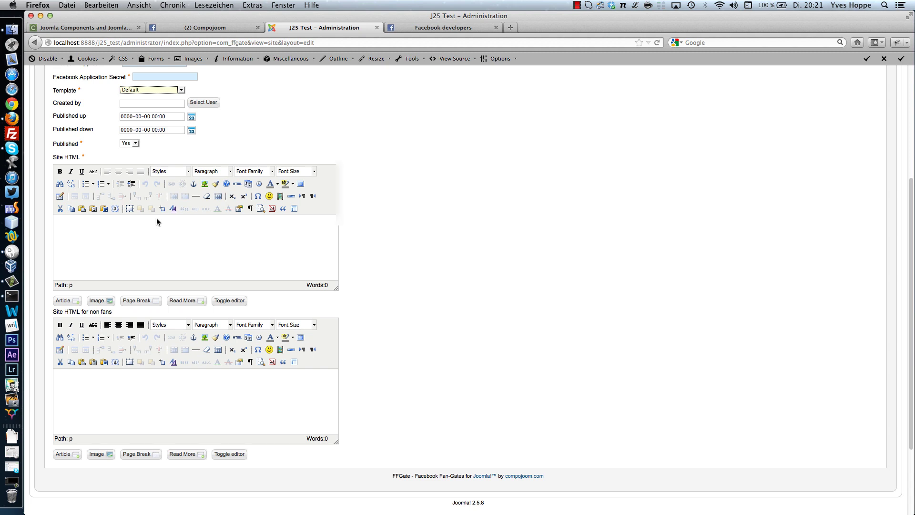
{"action": "left_click", "coordinate": [413, 27]}
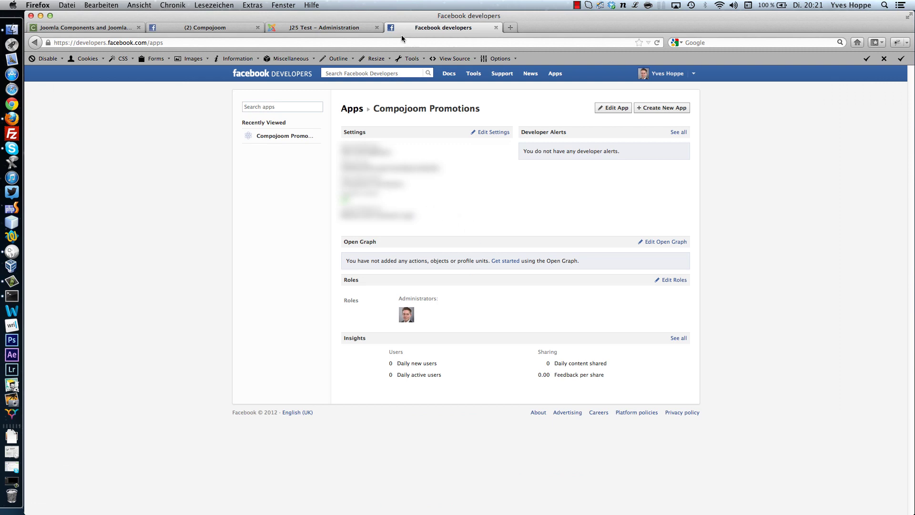
{"action": "left_click", "coordinate": [234, 29]}
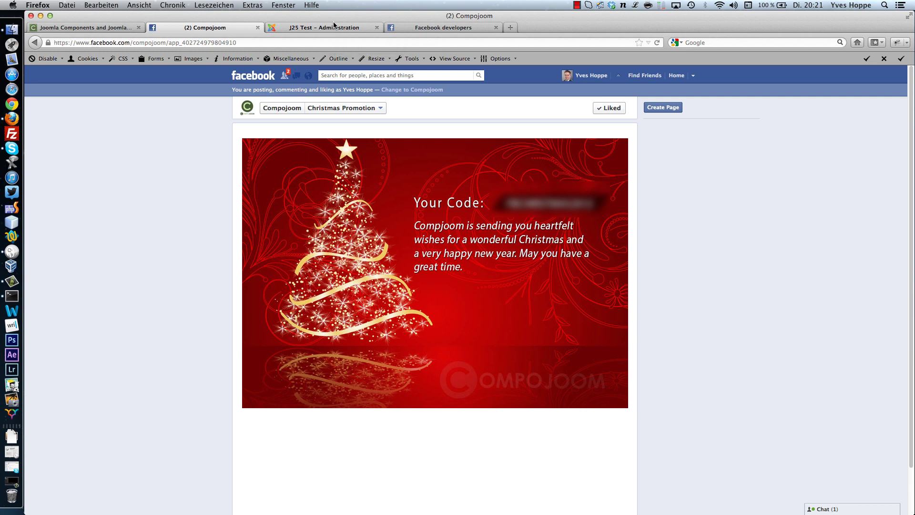
{"action": "left_click", "coordinate": [333, 27]}
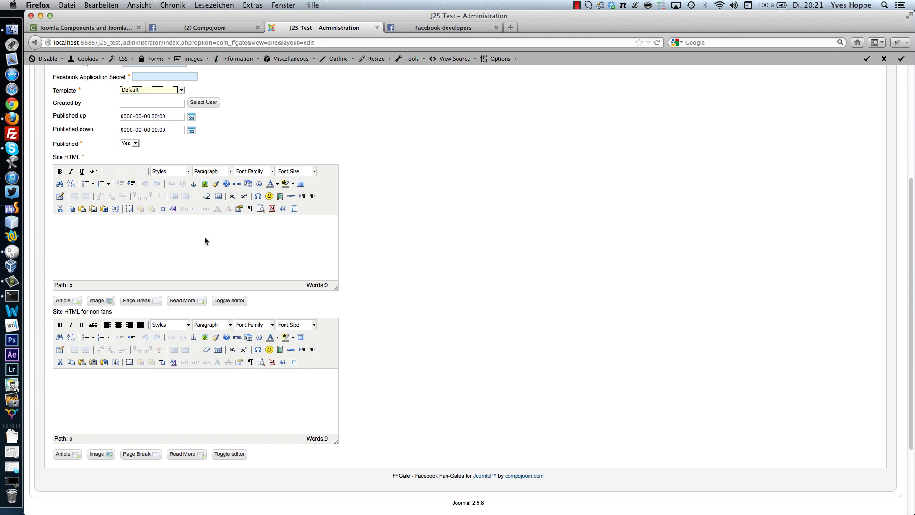
{"action": "left_click", "coordinate": [196, 29]}
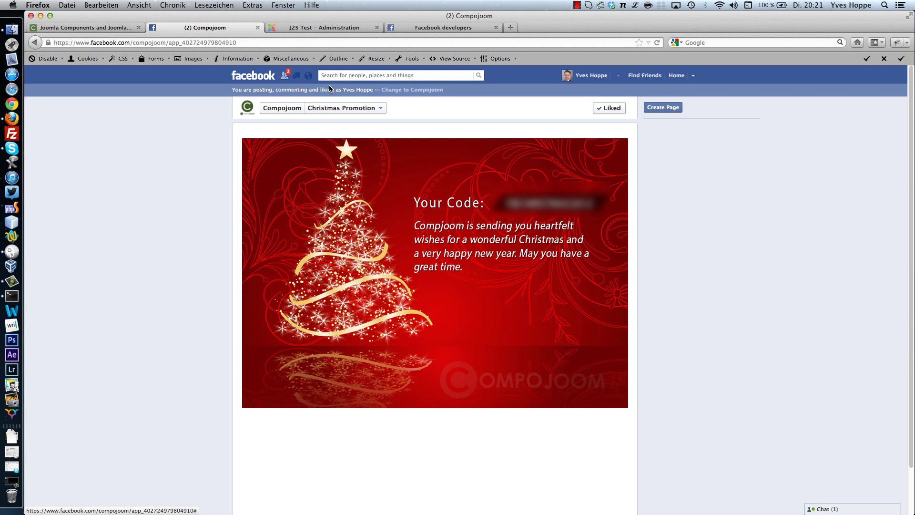
{"action": "left_click", "coordinate": [316, 27]}
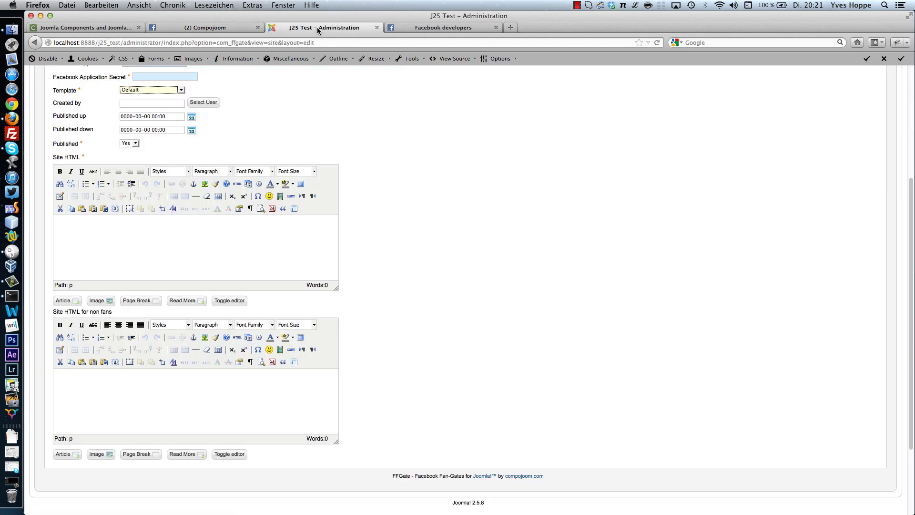
- Enter 'Text for fans' as the fans Site HTML and 'text for non fans' for non-fans
{"action": "left_click", "coordinate": [237, 255]}
{"action": "type", "text": "Text for fans"}
{"action": "left_click", "coordinate": [58, 376]}
{"action": "scroll", "coordinate": [192, 341], "scroll_direction": "down", "scroll_amount": 3}
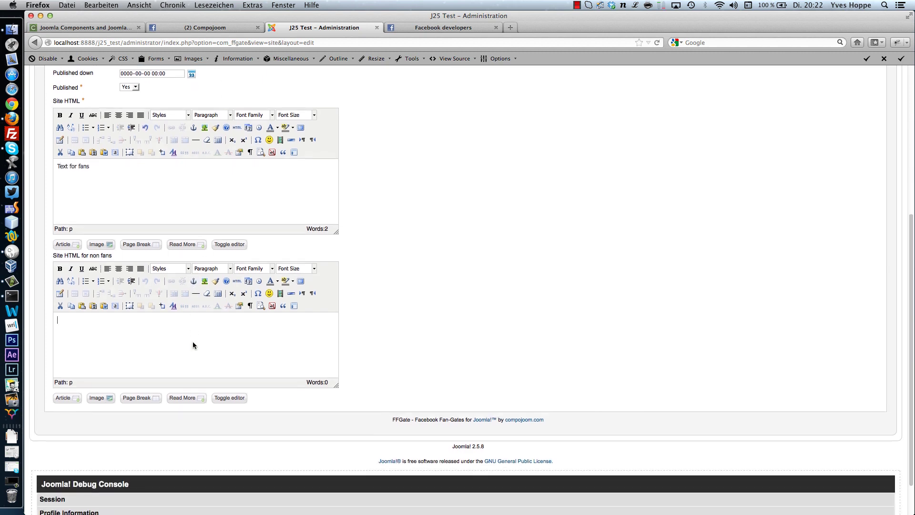
{"action": "type", "text": "text for non fans"}
{"action": "scroll", "coordinate": [204, 387], "scroll_direction": "up", "scroll_amount": 10}
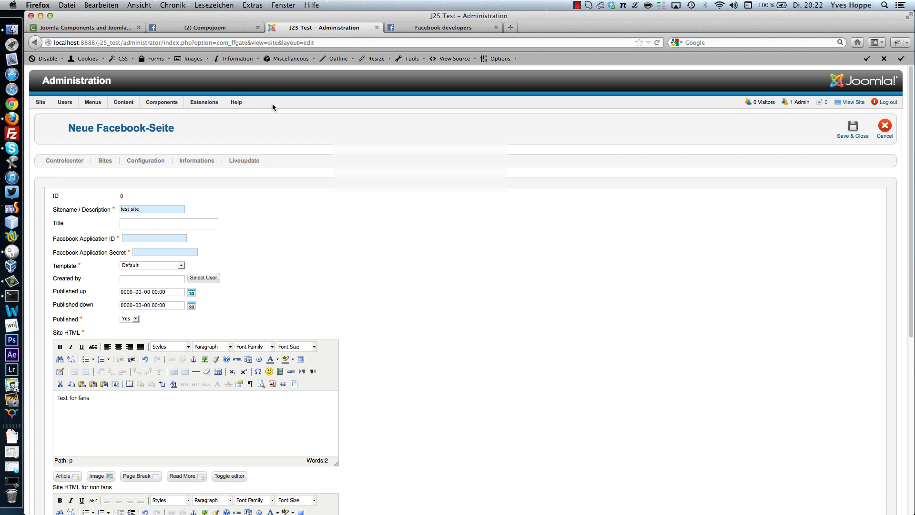
- Reload the Facebook Developers Apps page and open the Create New App dialog
{"action": "left_click", "coordinate": [390, 26]}
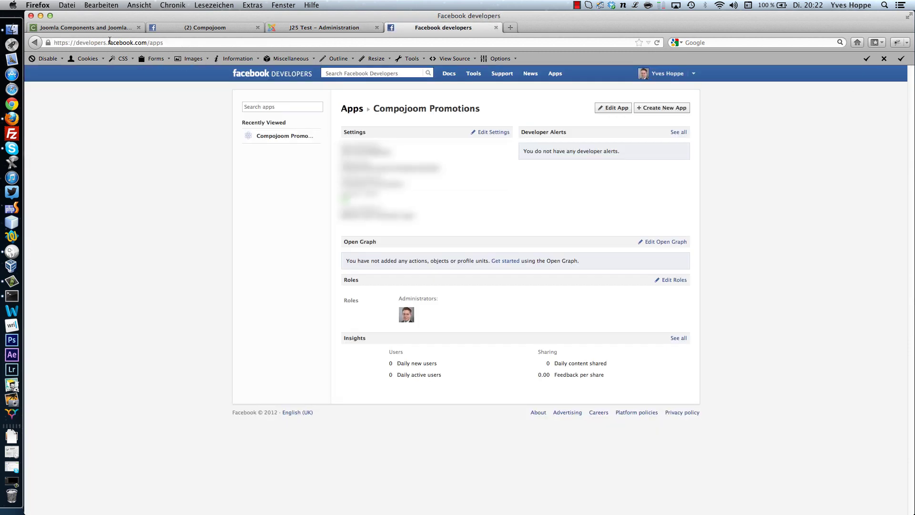
{"action": "left_click_drag", "start_coordinate": [149, 42], "coordinate": [169, 44]}
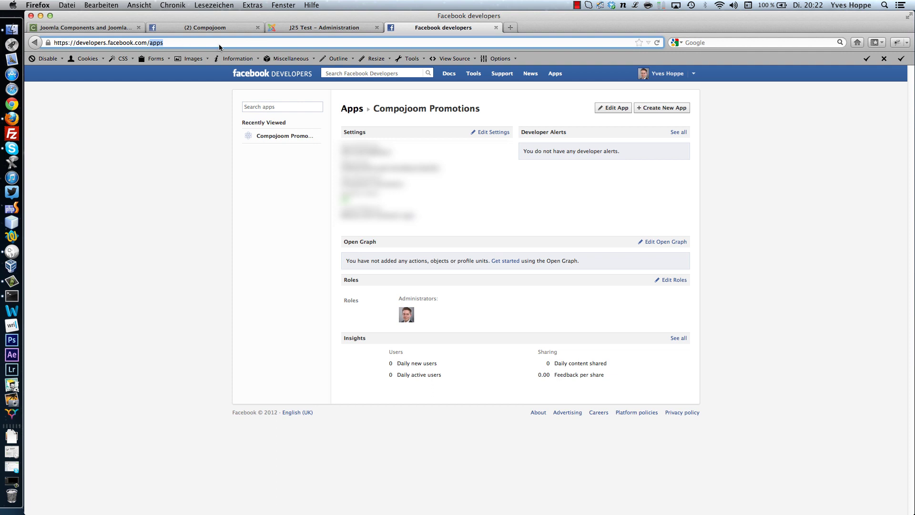
{"action": "left_click", "coordinate": [564, 77]}
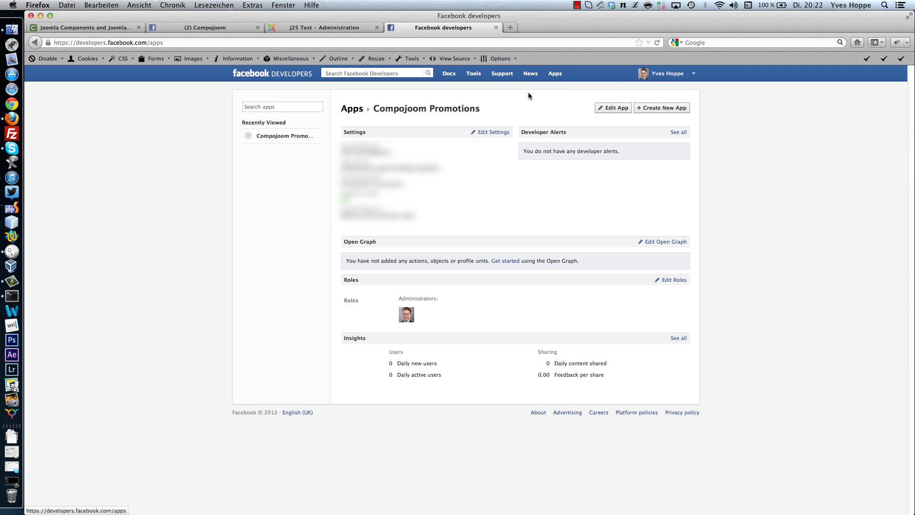
{"action": "left_click", "coordinate": [667, 109]}
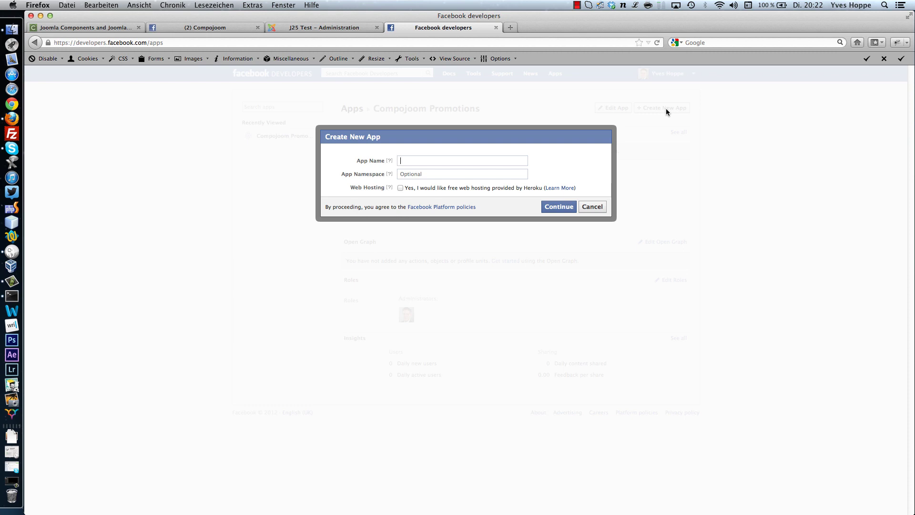
- Enter App Name 'Test-ffgate-app' and App Namespace 'test-ffgate-url-on-f' in the Create New App dialog
{"action": "type", "text": "Test-ffff"}
{"action": "key", "text": "BackSpace"}
{"action": "key", "text": "BackSpace"}
{"action": "type", "text": "gate-app"}
{"action": "left_click", "coordinate": [401, 174]}
{"action": "type", "text": "test-ffgate-url-on-f"}
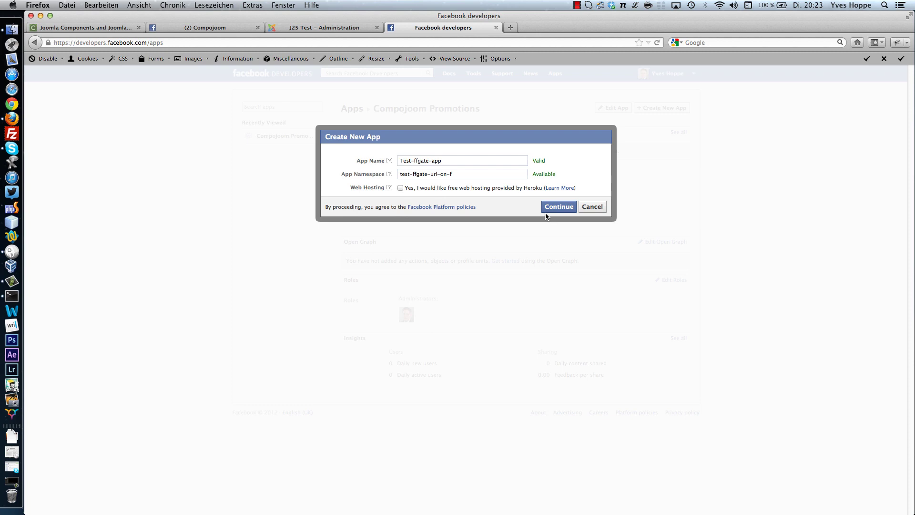
- Submit the new app, answer the security captcha, and continue to its Basic settings
{"action": "left_click", "coordinate": [552, 207]}
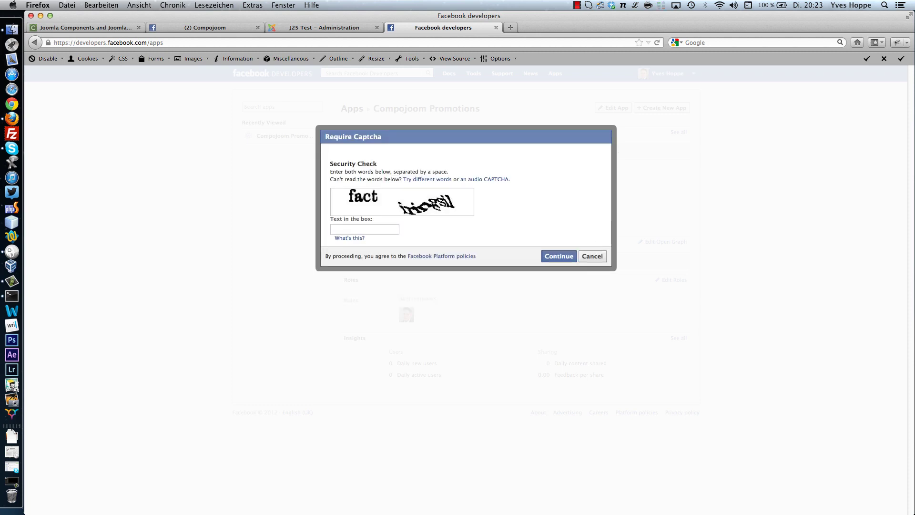
{"action": "type", "text": "fact iringsil"}
{"action": "left_click", "coordinate": [561, 260]}
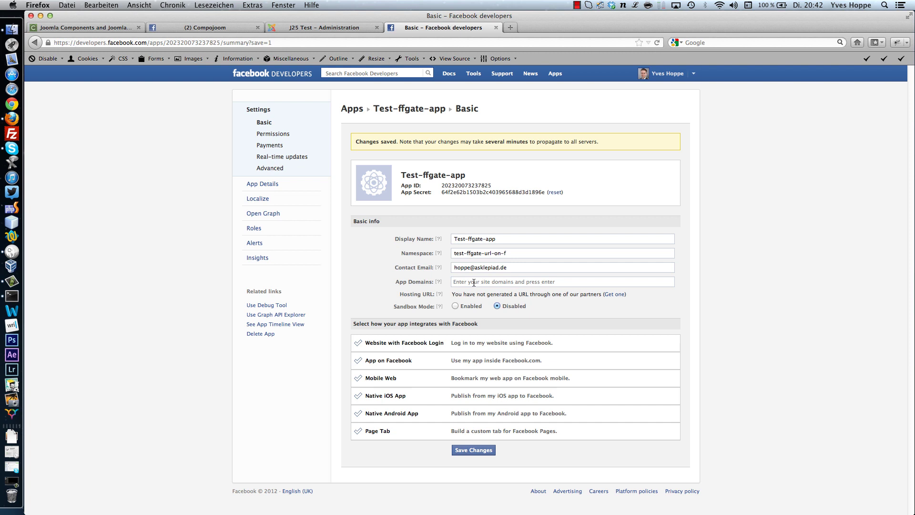
- Enter compojoom.com in the App Domains field as a domain token
{"action": "left_click", "coordinate": [473, 282]}
{"action": "type", "text": "compojoom.com"}
{"action": "key", "text": "Return"}
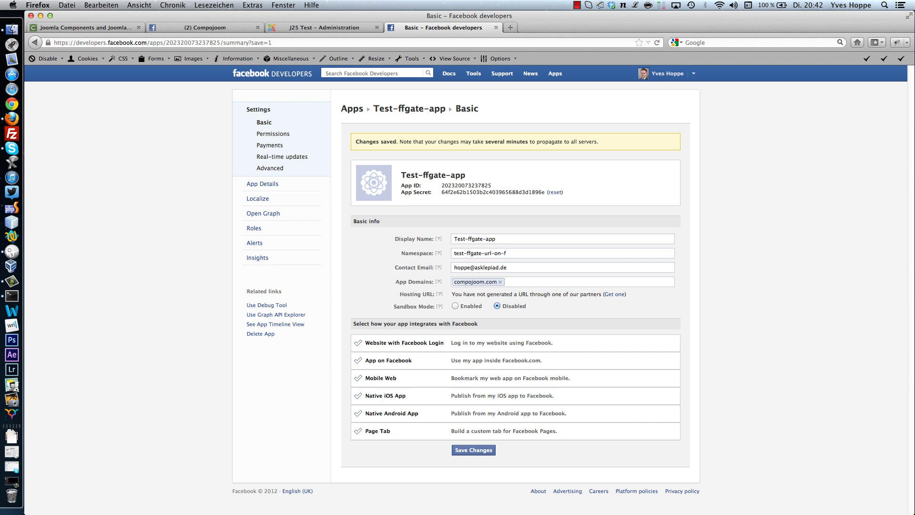
{"action": "left_click", "coordinate": [441, 343]}
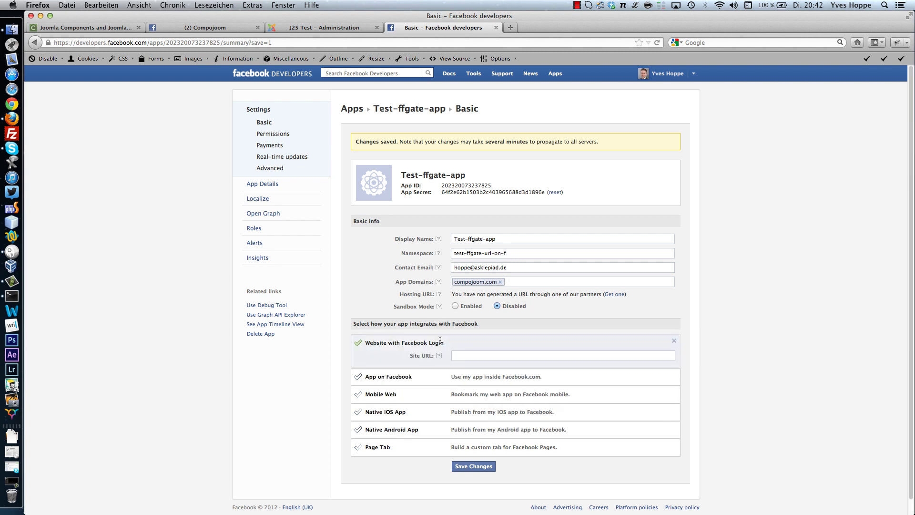
{"action": "left_click", "coordinate": [461, 358]}
{"action": "type", "text": "http"}
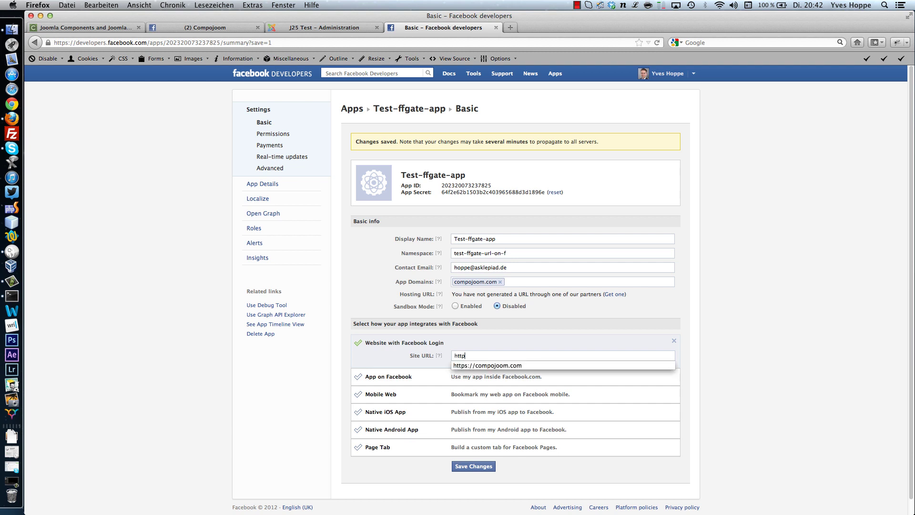
{"action": "key", "text": "Down"}
{"action": "key", "text": "Return"}
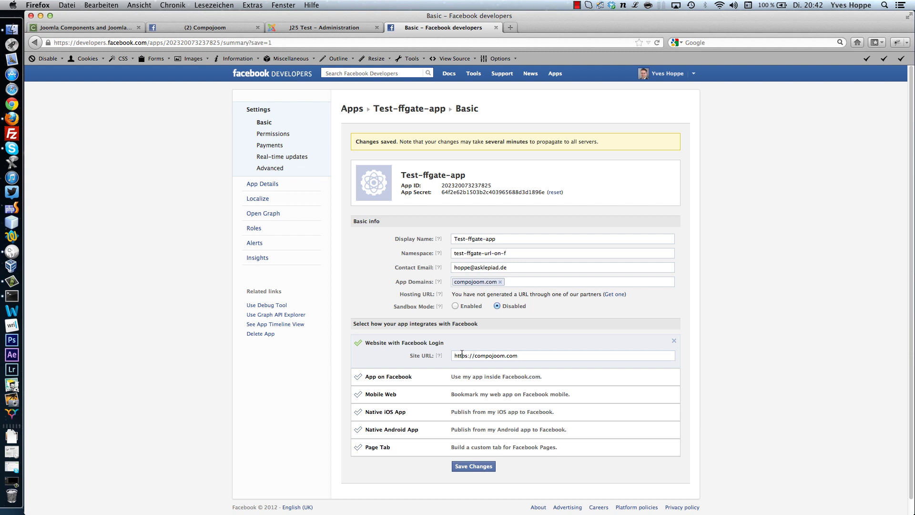
- Expand the Page Tab integration and enter 'testtab' as the Page Tab Name
{"action": "left_click", "coordinate": [400, 448]}
{"action": "scroll", "coordinate": [448, 454], "scroll_direction": "down", "scroll_amount": 3}
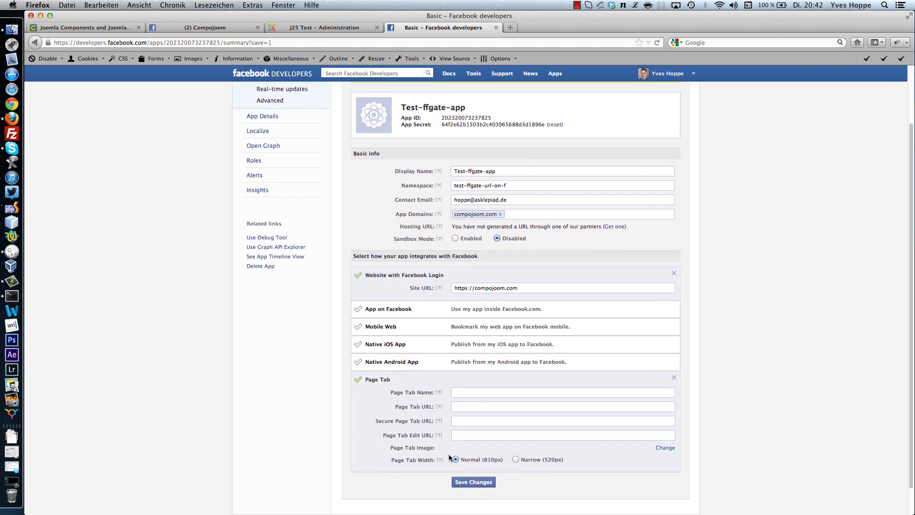
{"action": "scroll", "coordinate": [464, 398], "scroll_direction": "down", "scroll_amount": 2}
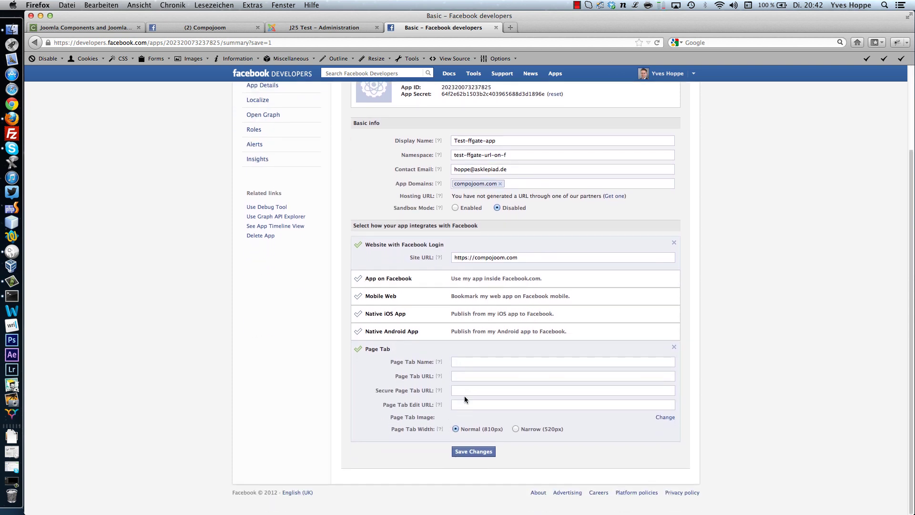
{"action": "left_click", "coordinate": [459, 361]}
{"action": "type", "text": "testtab"}
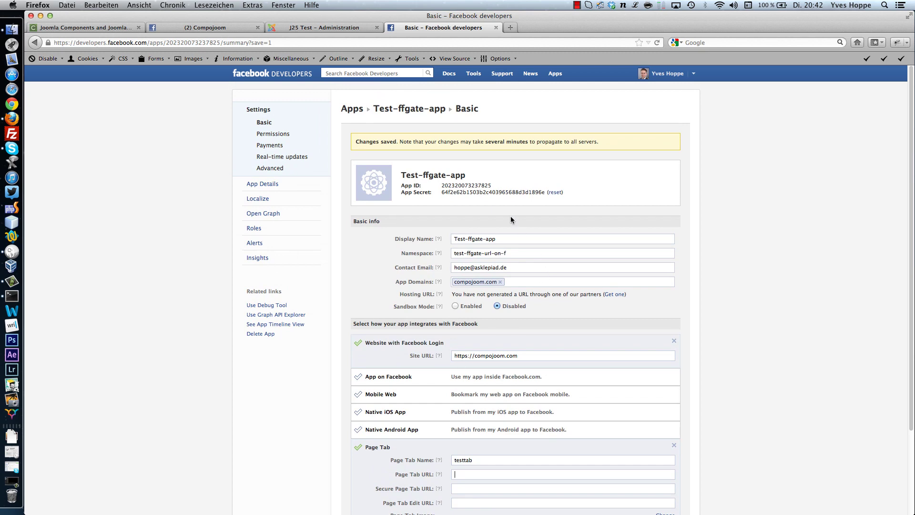
- Copy the Facebook App ID into the Joomla site's application ID field
{"action": "double_click", "coordinate": [479, 185]}
{"action": "key", "text": "super+c"}
{"action": "left_click", "coordinate": [338, 29]}
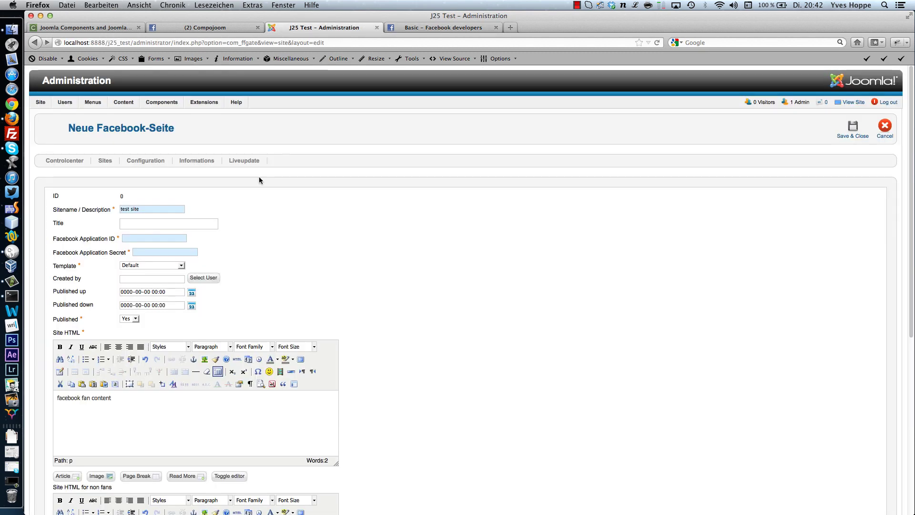
{"action": "key", "text": "super+v"}
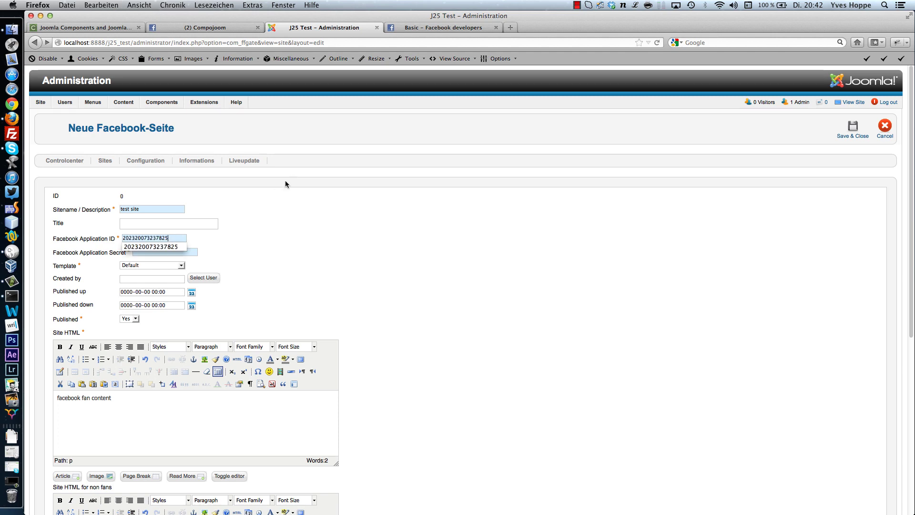
{"action": "left_click", "coordinate": [411, 29]}
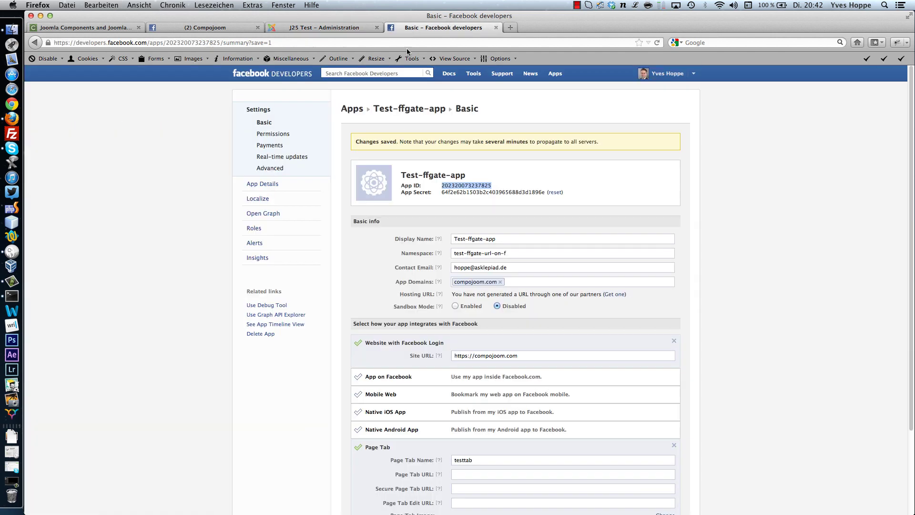
- Paste the App Secret into the application secret field, then save and close the test site
{"action": "scroll", "coordinate": [476, 296], "scroll_direction": "down", "scroll_amount": 4}
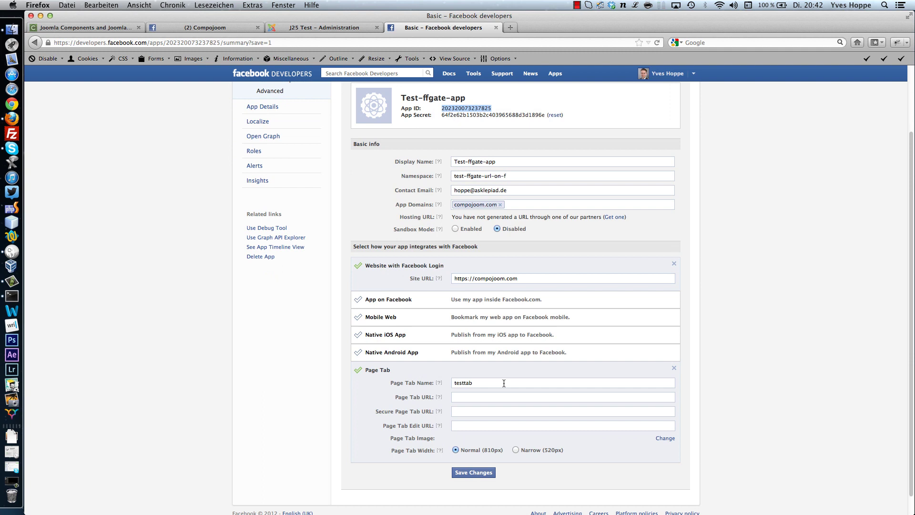
{"action": "double_click", "coordinate": [473, 115]}
{"action": "key", "text": "super+c"}
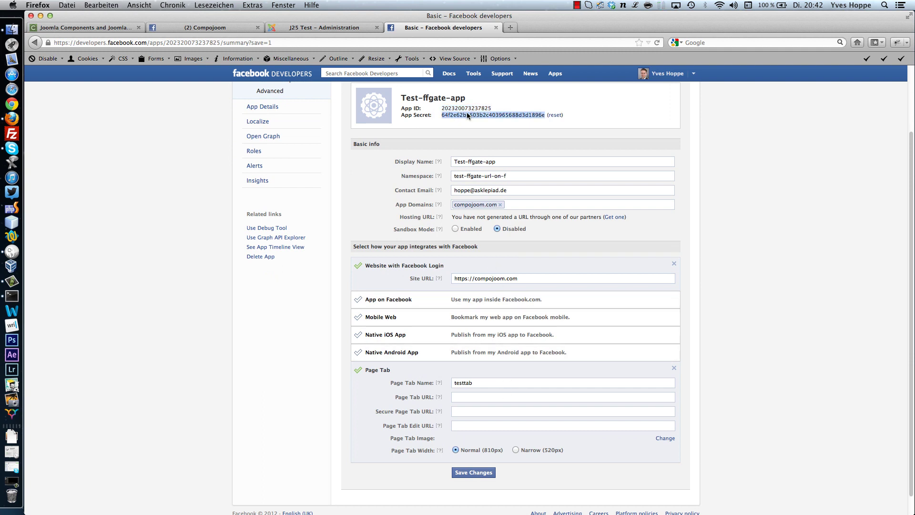
{"action": "left_click", "coordinate": [324, 28]}
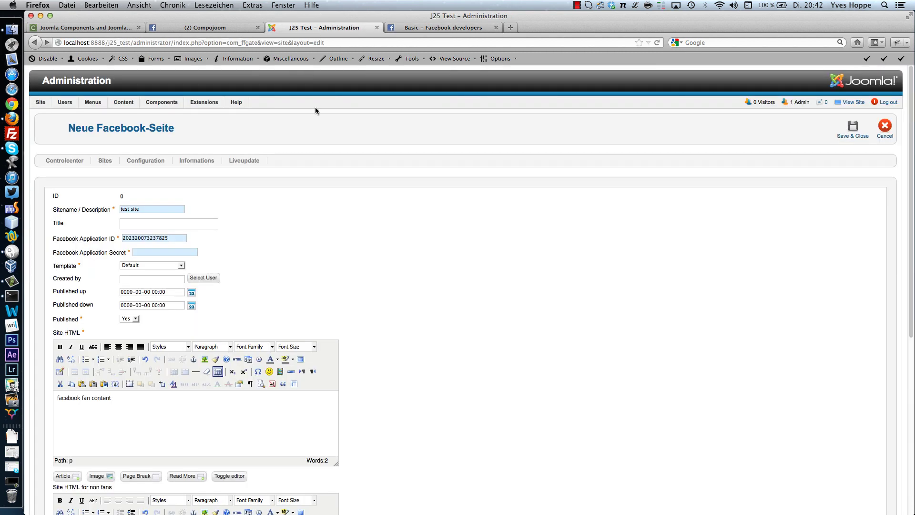
{"action": "left_click", "coordinate": [179, 249]}
{"action": "key", "text": "super+v"}
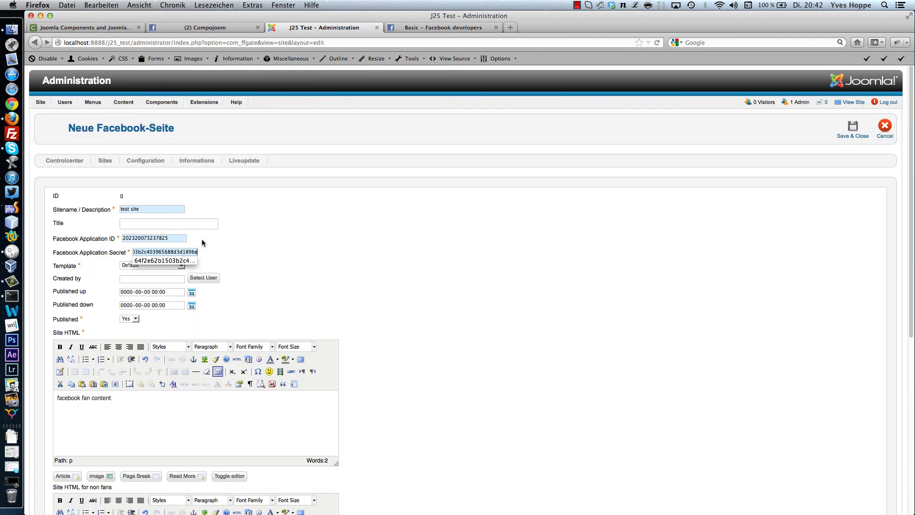
{"action": "left_click", "coordinate": [852, 129]}
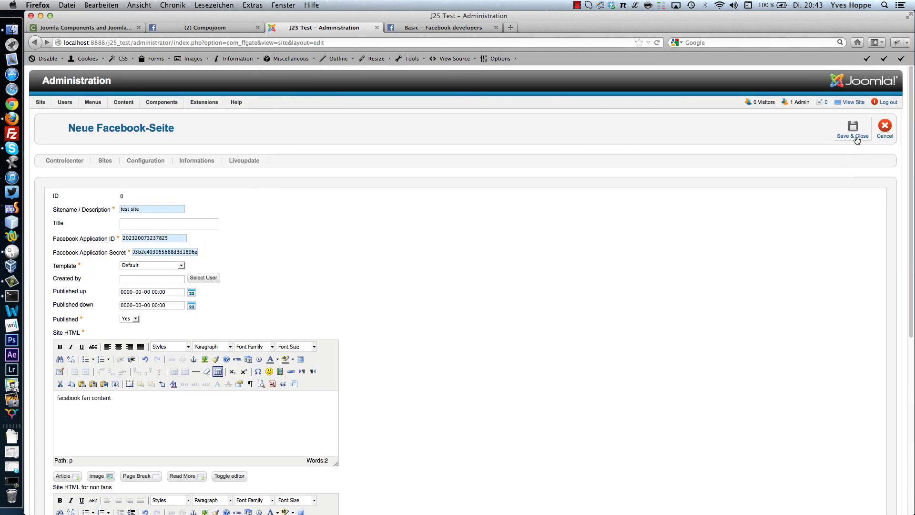
{"action": "left_click", "coordinate": [546, 87]}
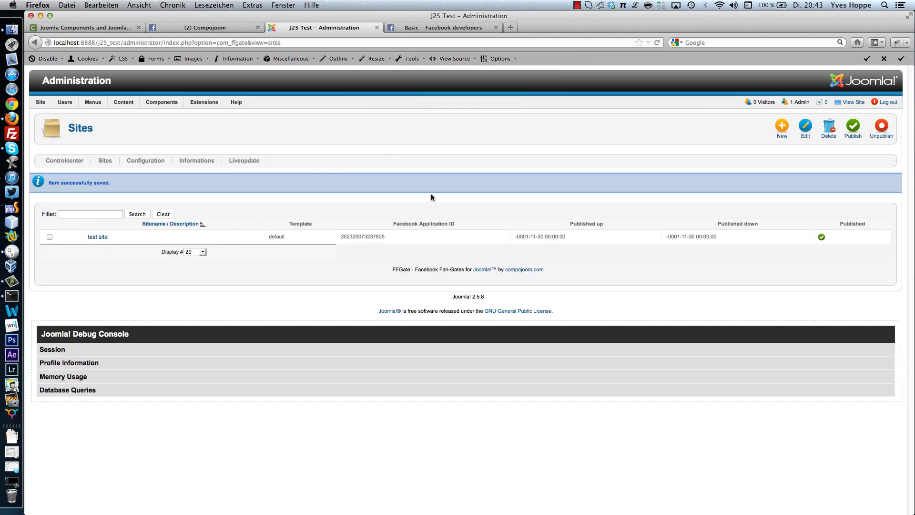
- From Menus > Main Menu, open the menu items list and create a new item
{"action": "mouse_move", "coordinate": [40, 103]}
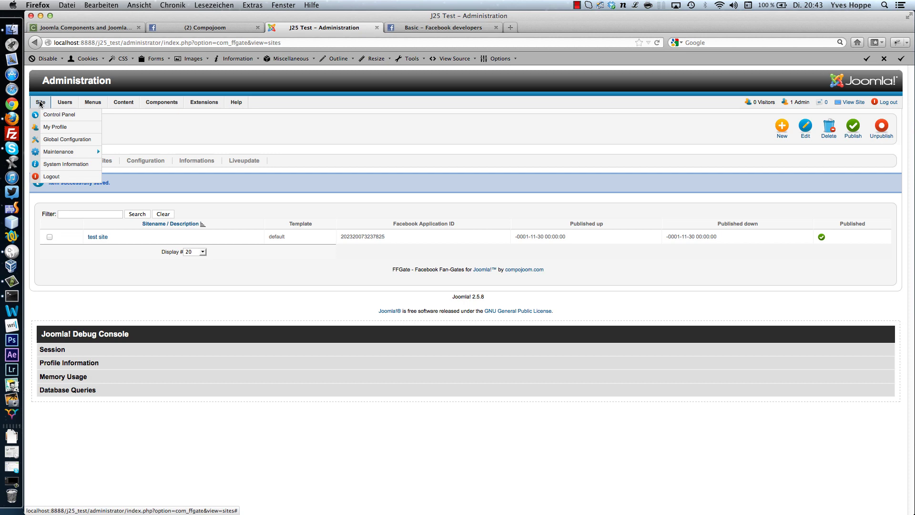
{"action": "mouse_move", "coordinate": [93, 102]}
{"action": "mouse_move", "coordinate": [99, 151]}
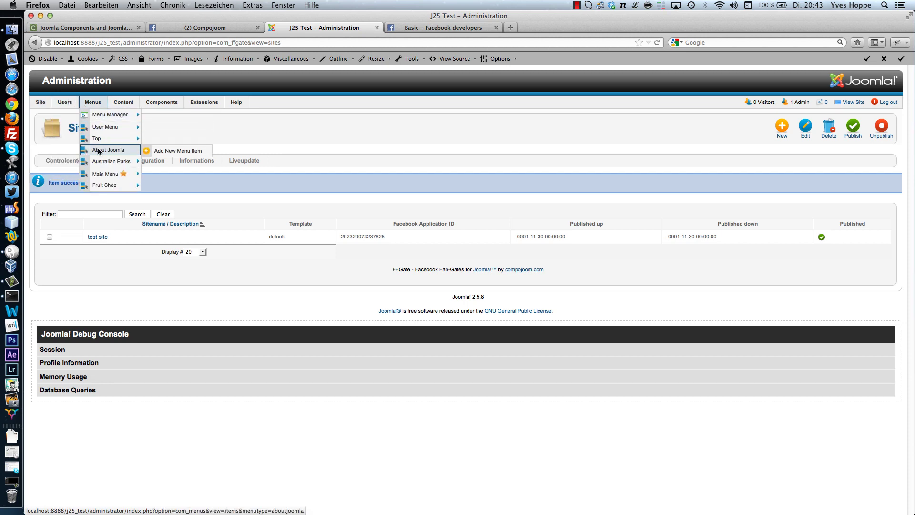
{"action": "left_click", "coordinate": [111, 176]}
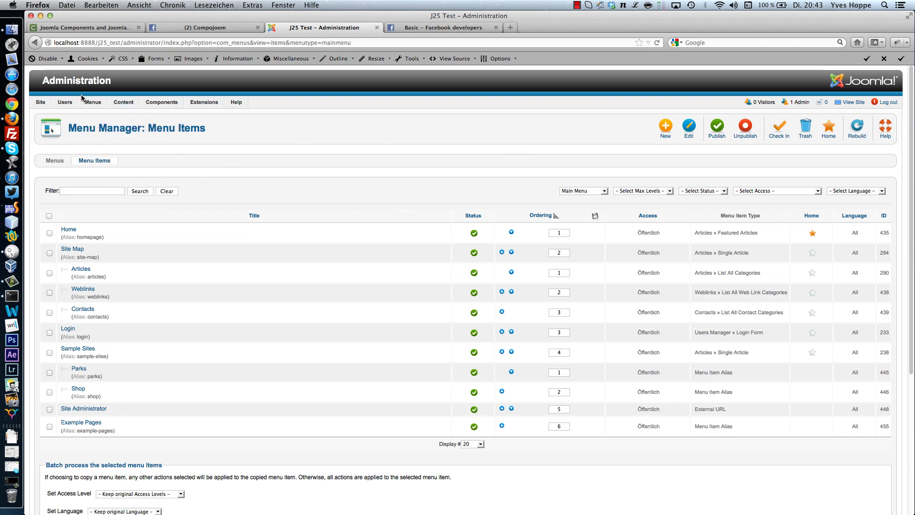
{"action": "left_click", "coordinate": [658, 126]}
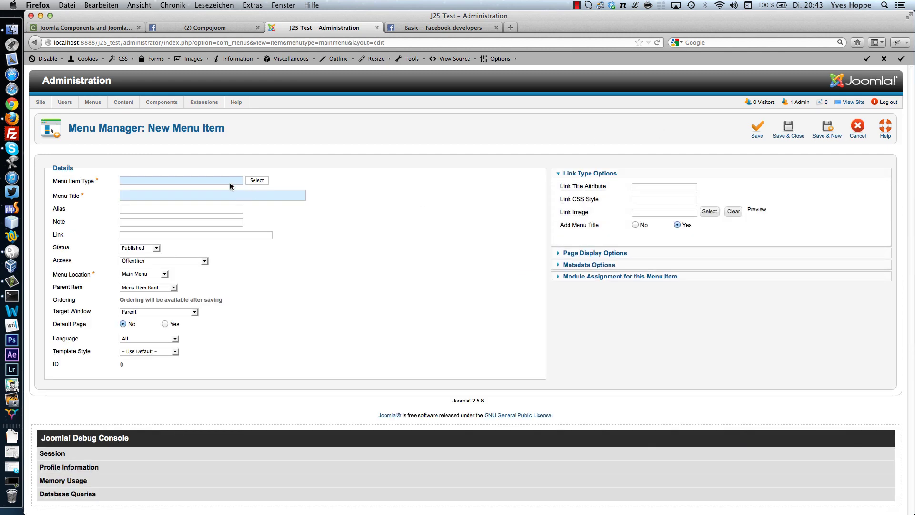
- Make the new item an FFGate site view titled compojoom_fb_coupon
{"action": "left_click", "coordinate": [256, 181]}
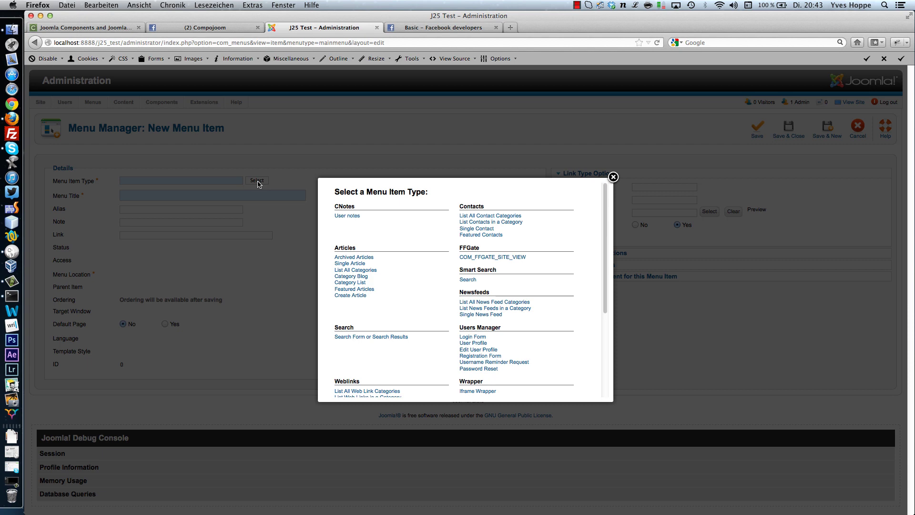
{"action": "left_click", "coordinate": [473, 257]}
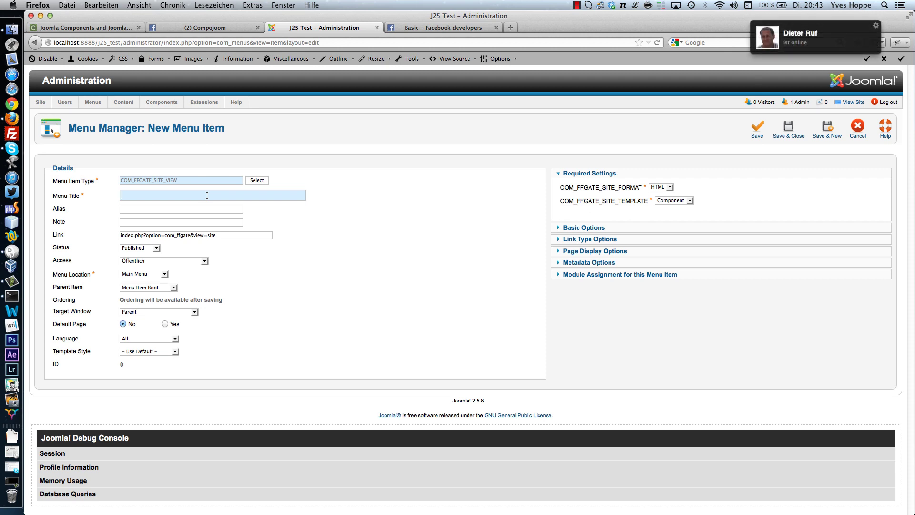
{"action": "type", "text": "compojoom_"}
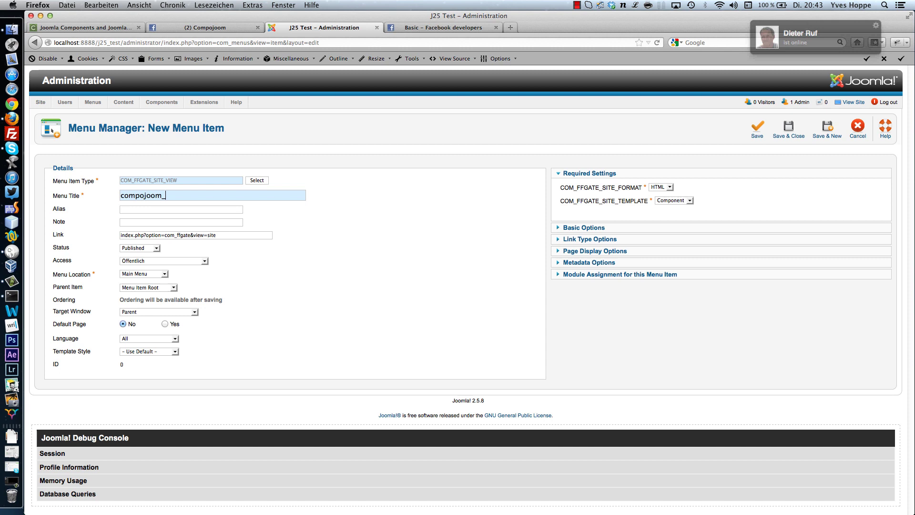
{"action": "type", "text": "fb"}
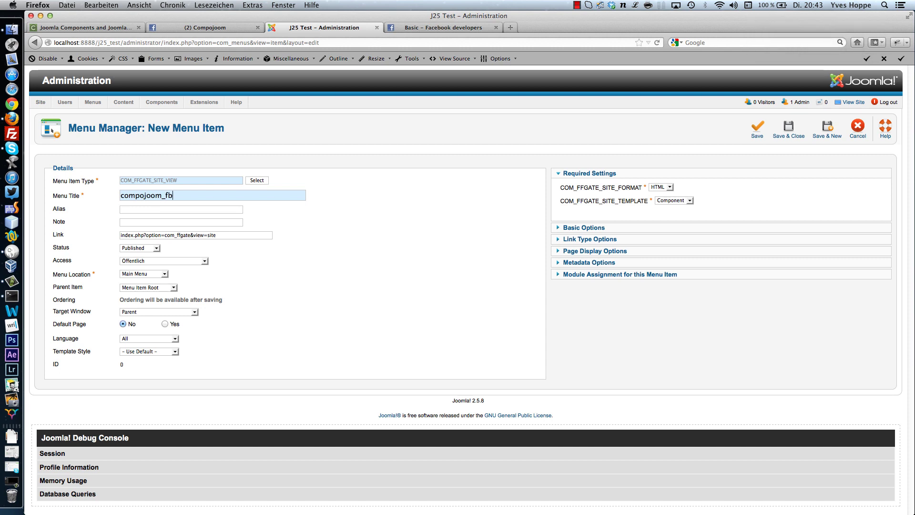
{"action": "type", "text": "_"}
{"action": "type", "text": "soc"}
{"action": "key", "text": "BackSpace"}
{"action": "key", "text": "BackSpace"}
{"action": "key", "text": "BackSpace"}
{"action": "type", "text": "coupon"}
- Keep HTML as the output format and Component as the template
{"action": "left_click", "coordinate": [660, 188]}
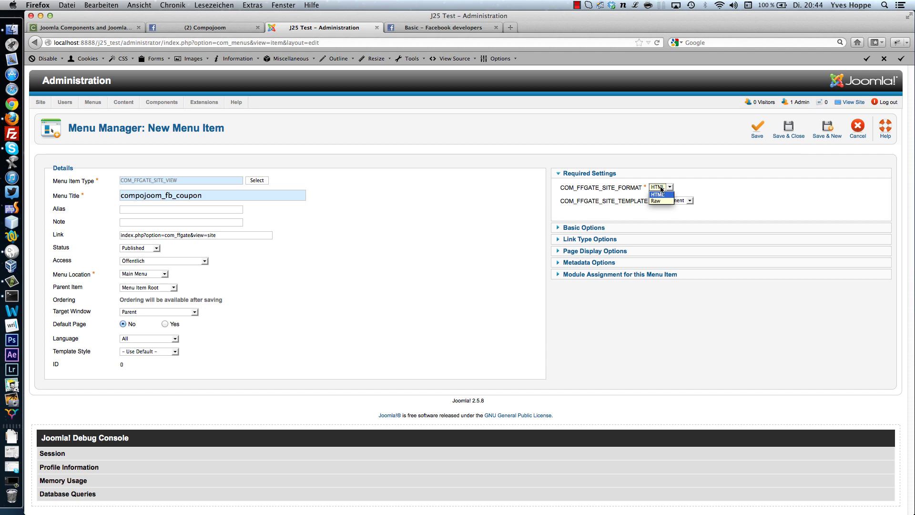
{"action": "left_click", "coordinate": [661, 189]}
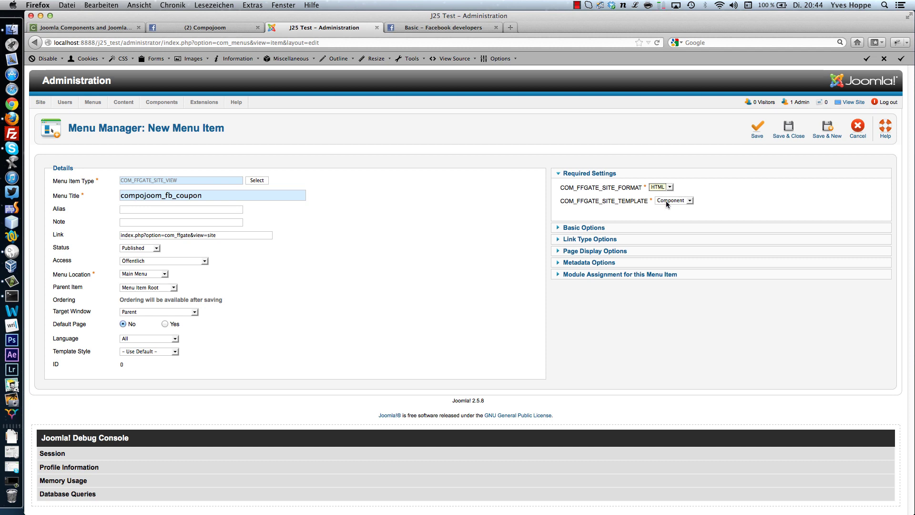
{"action": "left_click", "coordinate": [677, 201]}
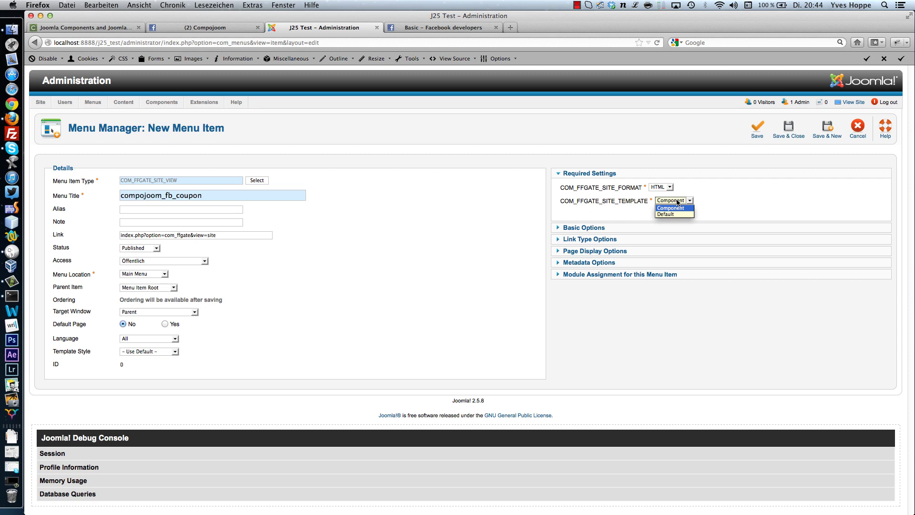
{"action": "left_click", "coordinate": [676, 202]}
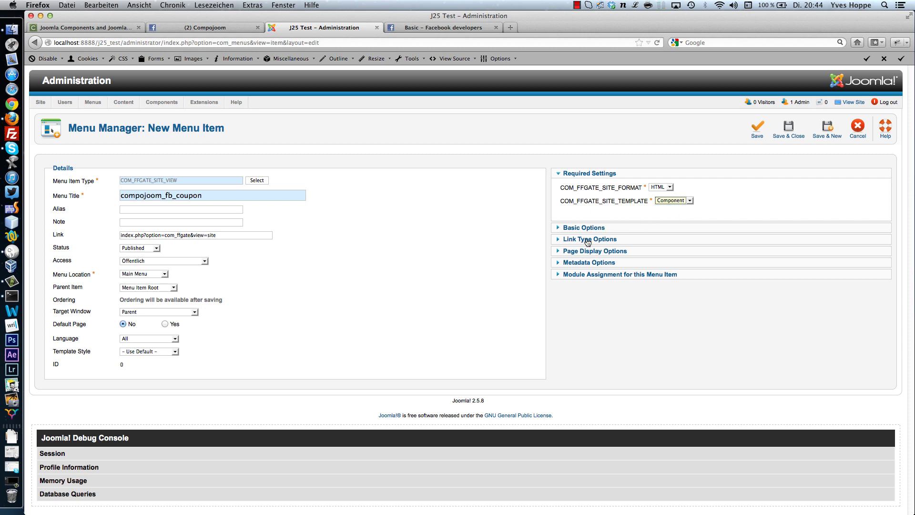
- In Basic Options, replace the COM_FFGATE_SECURE value with a new secret key and save the item
{"action": "left_click", "coordinate": [577, 228]}
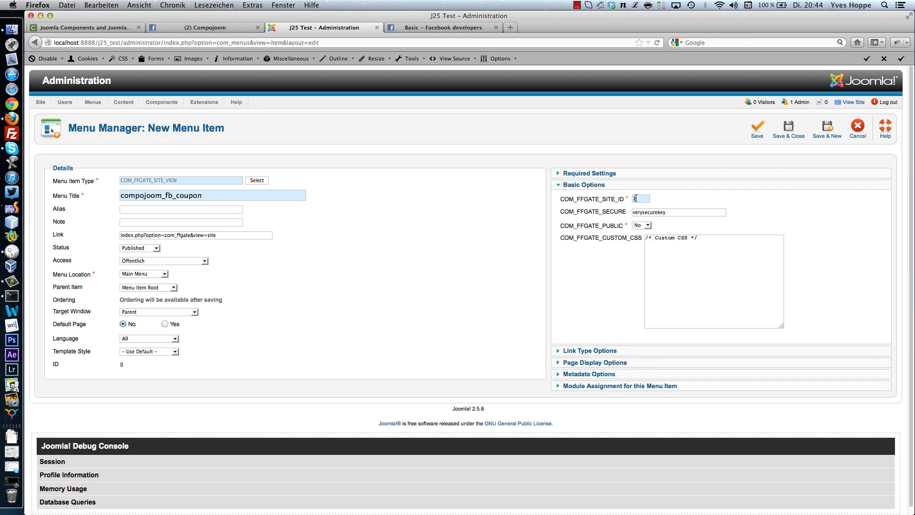
{"action": "double_click", "coordinate": [636, 199]}
{"action": "double_click", "coordinate": [676, 212]}
{"action": "type", "text": "mysecure"}
{"action": "left_click", "coordinate": [757, 127]}
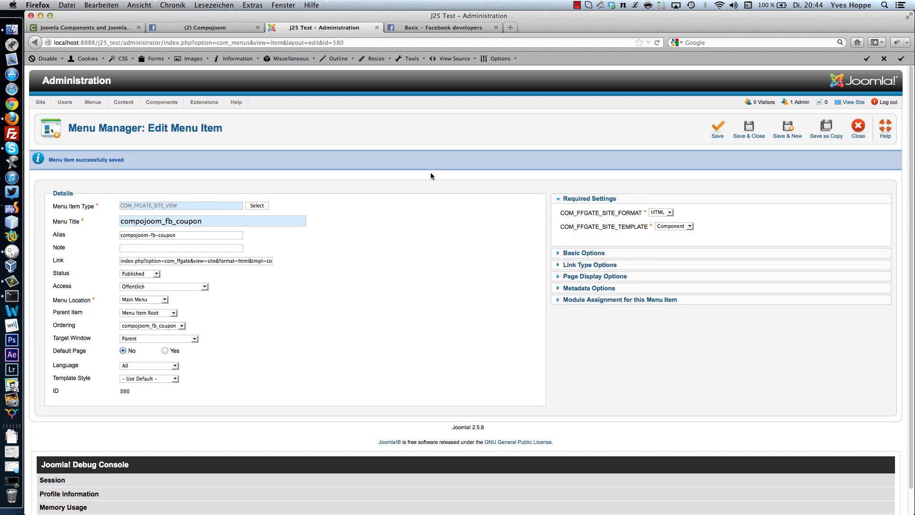
- Select the generated alias compojoom-fb-coupon for reuse in Facebook
{"action": "double_click", "coordinate": [179, 234]}
{"action": "left_click", "coordinate": [179, 234]}
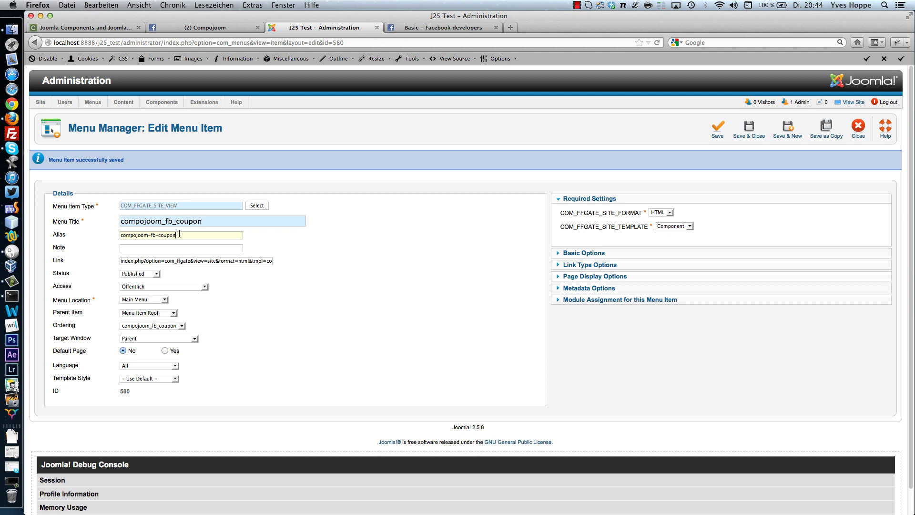
{"action": "left_click_drag", "start_coordinate": [179, 234], "coordinate": [120, 235]}
{"action": "key", "text": "super+c"}
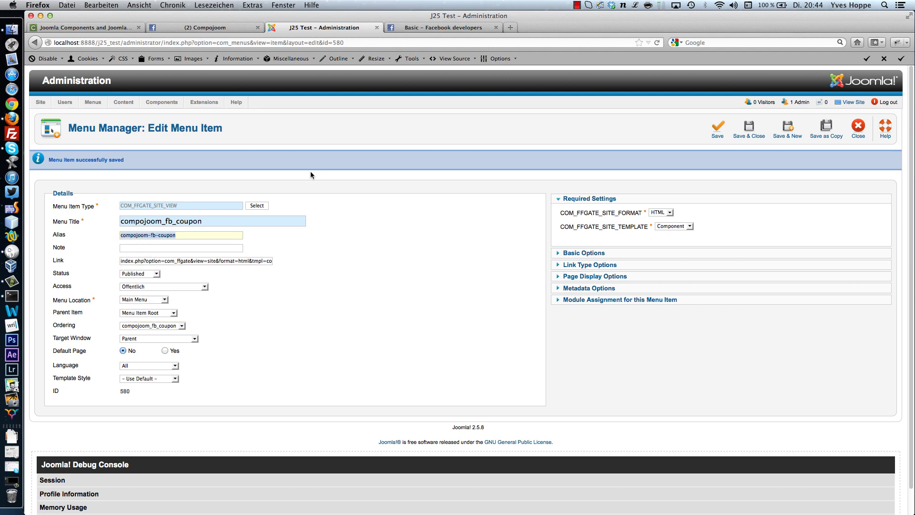
{"action": "left_click", "coordinate": [431, 27]}
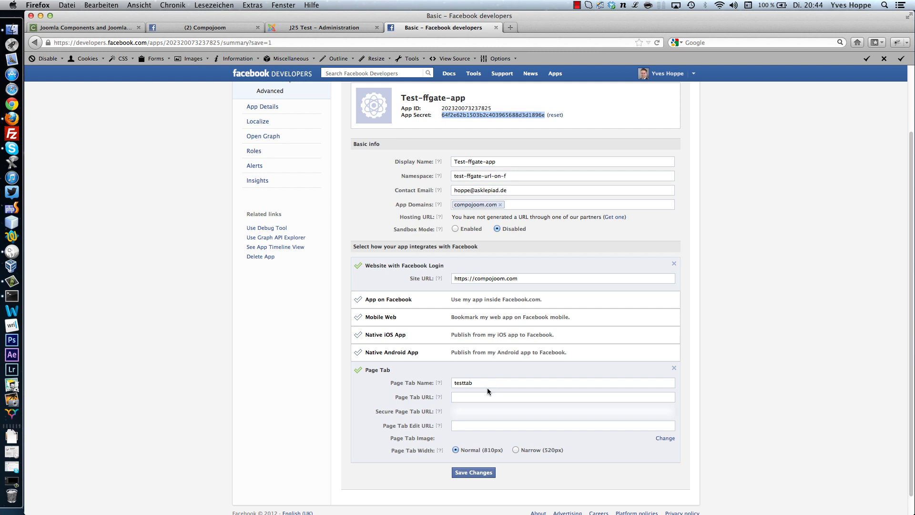
{"action": "left_click", "coordinate": [472, 396]}
{"action": "type", "text": "h"}
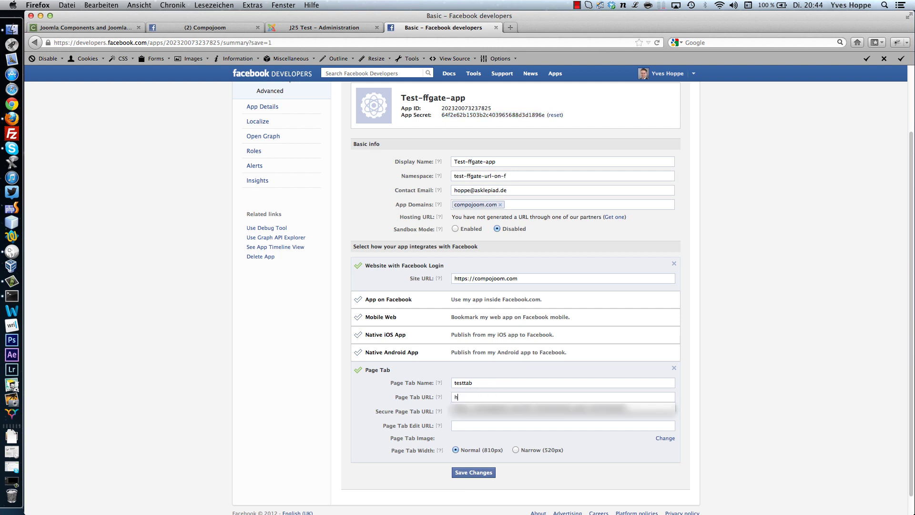
{"action": "type", "text": "ttps://ww"}
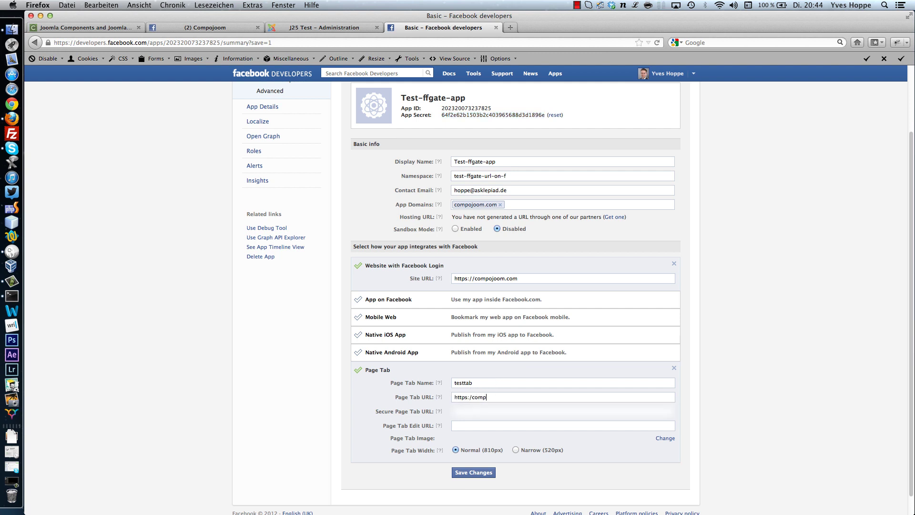
{"action": "key", "text": "BackSpace"}
{"action": "key", "text": "BackSpace"}
{"action": "type", "text": "compo"}
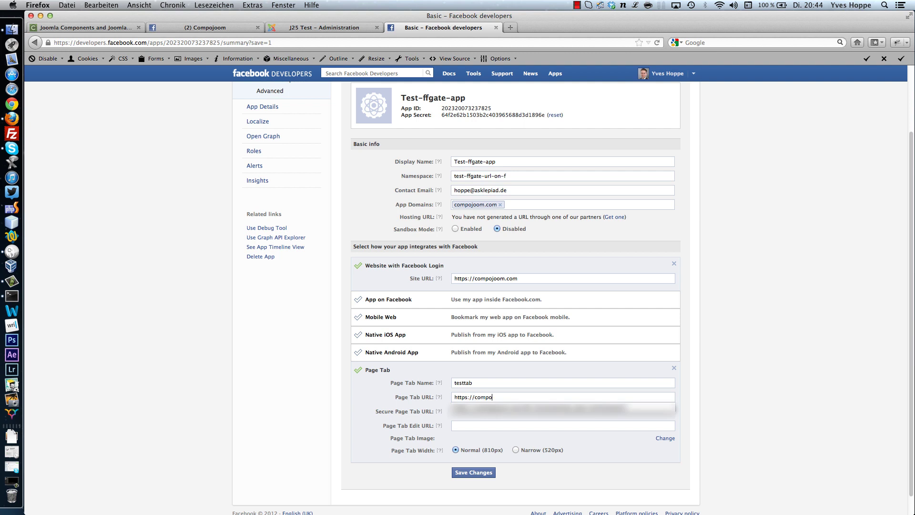
{"action": "type", "text": "joom.com/"}
{"action": "key", "text": "super+v"}
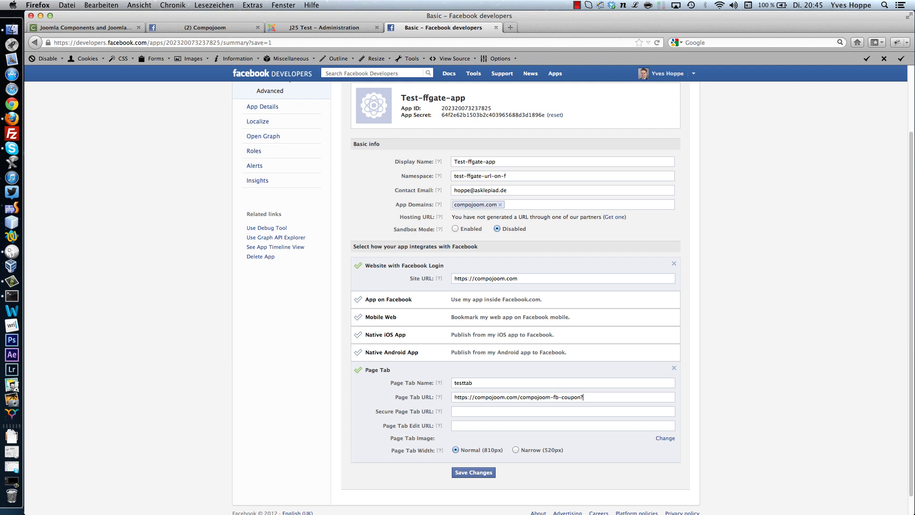
{"action": "type", "text": "sec_key="}
{"action": "left_click", "coordinate": [288, 28]}
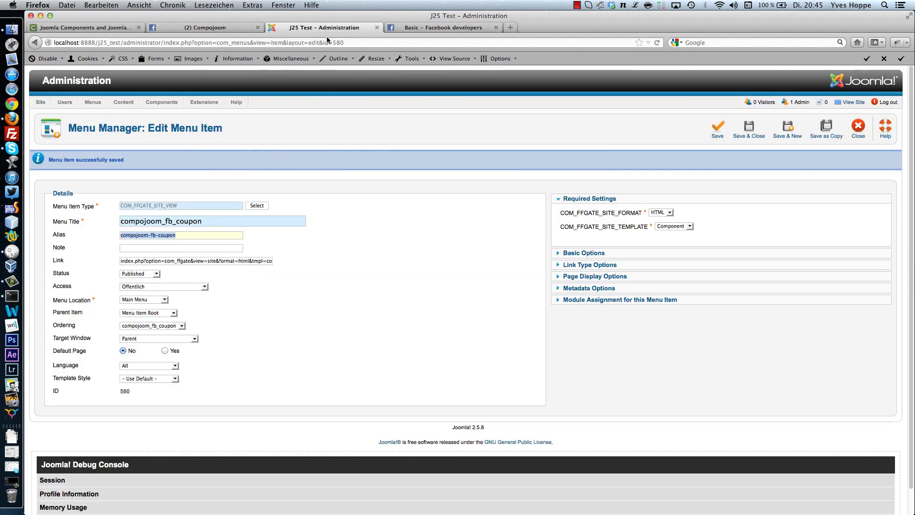
{"action": "left_click", "coordinate": [595, 253]}
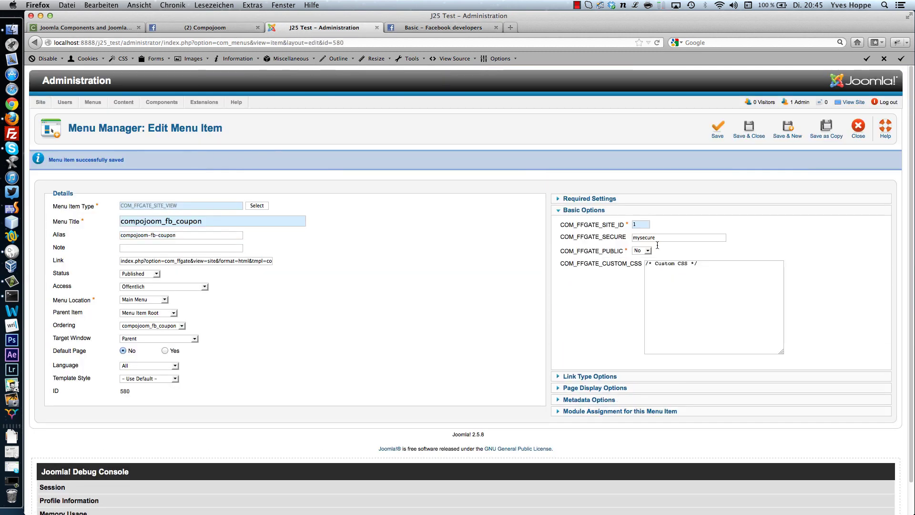
{"action": "left_click", "coordinate": [428, 28]}
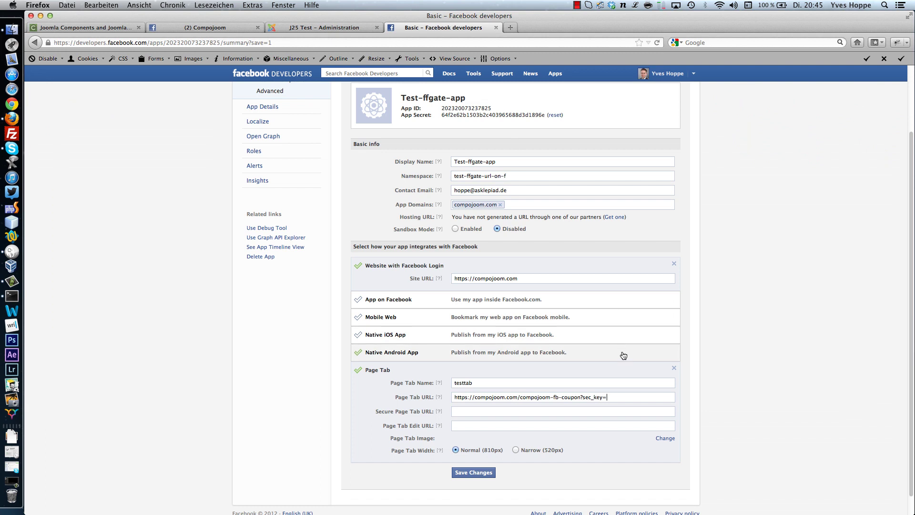
{"action": "type", "text": "mysecure"}
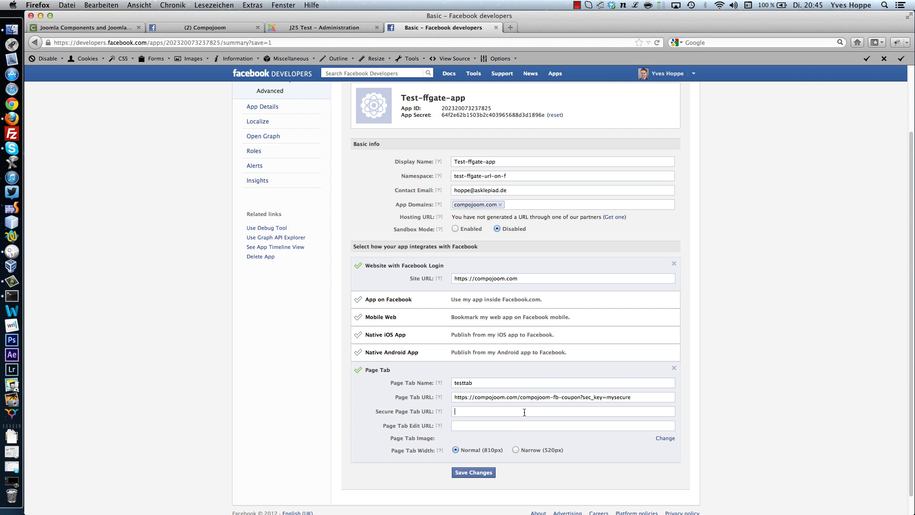
- Copy the full Page Tab URL into the Secure Page Tab URL field
{"action": "triple_click", "coordinate": [501, 396]}
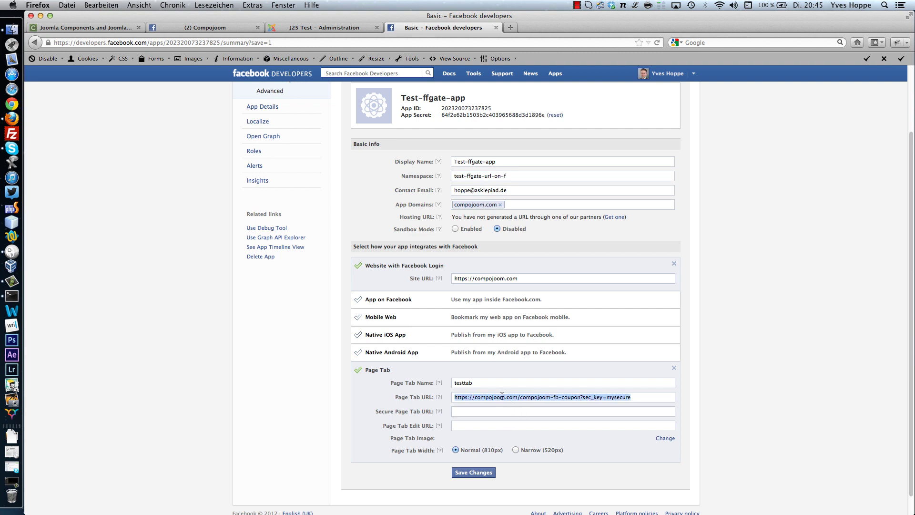
{"action": "key", "text": "super+c"}
{"action": "left_click", "coordinate": [479, 412]}
{"action": "key", "text": "super+v"}
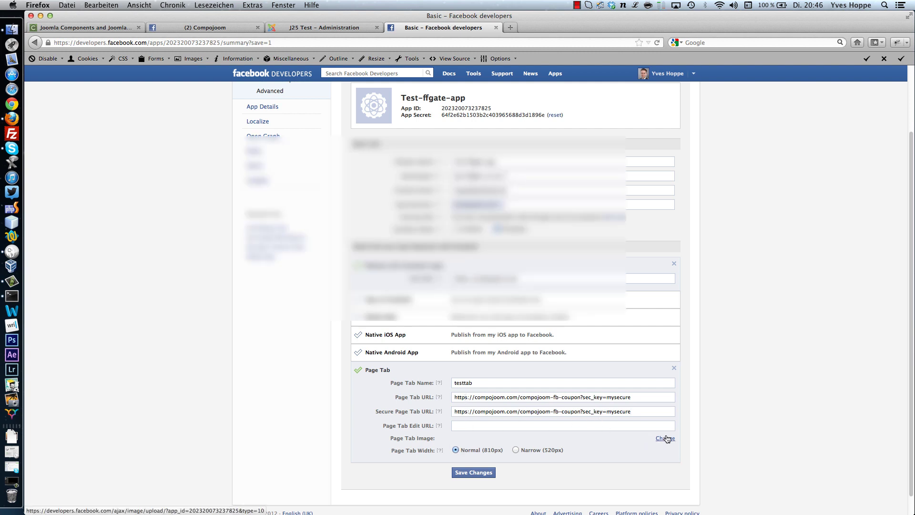
{"action": "left_click", "coordinate": [221, 28]}
{"action": "left_click", "coordinate": [266, 113]}
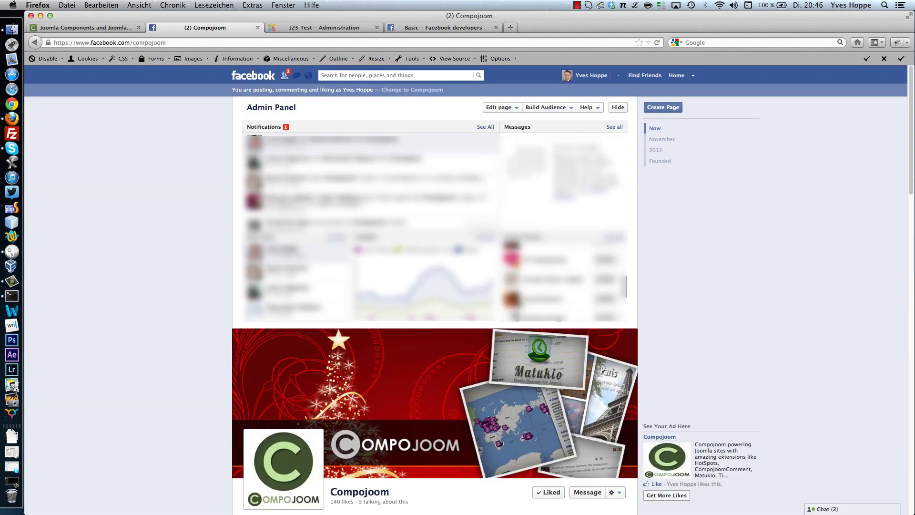
{"action": "scroll", "coordinate": [499, 397], "scroll_direction": "down", "scroll_amount": 3}
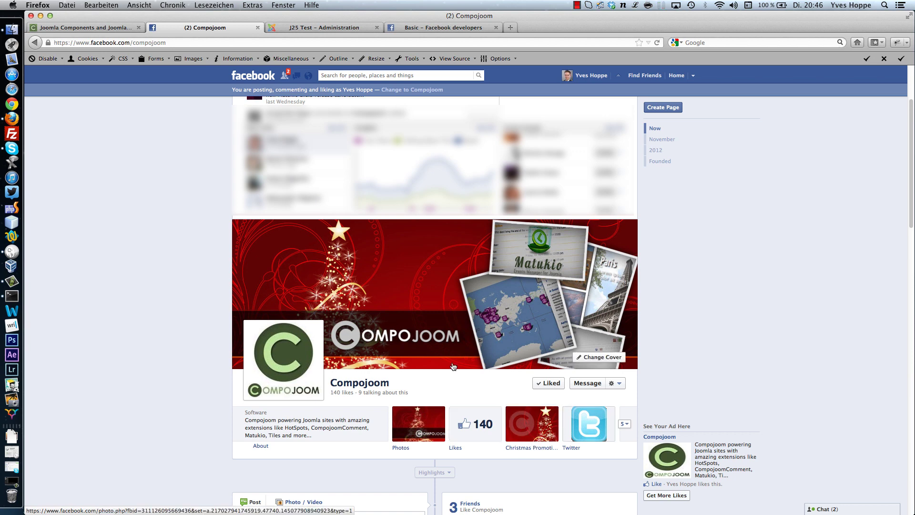
{"action": "left_click", "coordinate": [440, 28]}
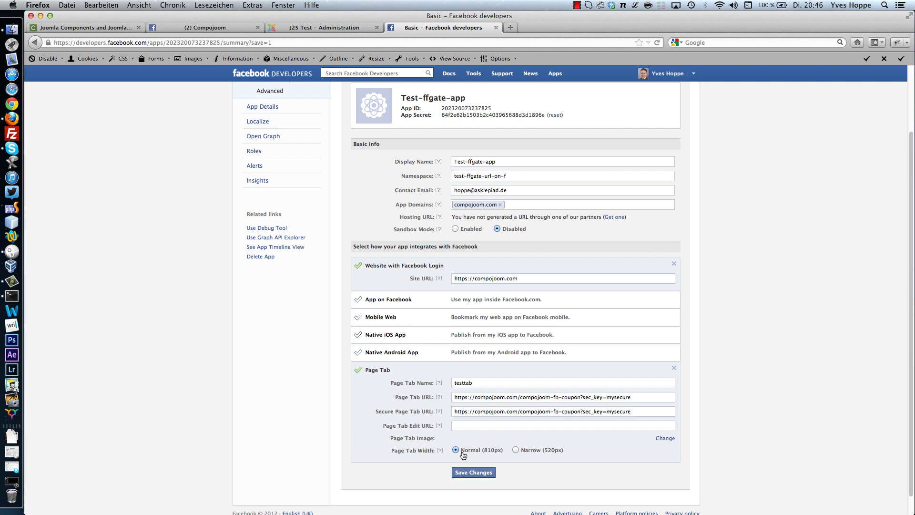
- Save Changes on the app settings and check the saved Page Tab configuration
{"action": "left_click", "coordinate": [470, 472]}
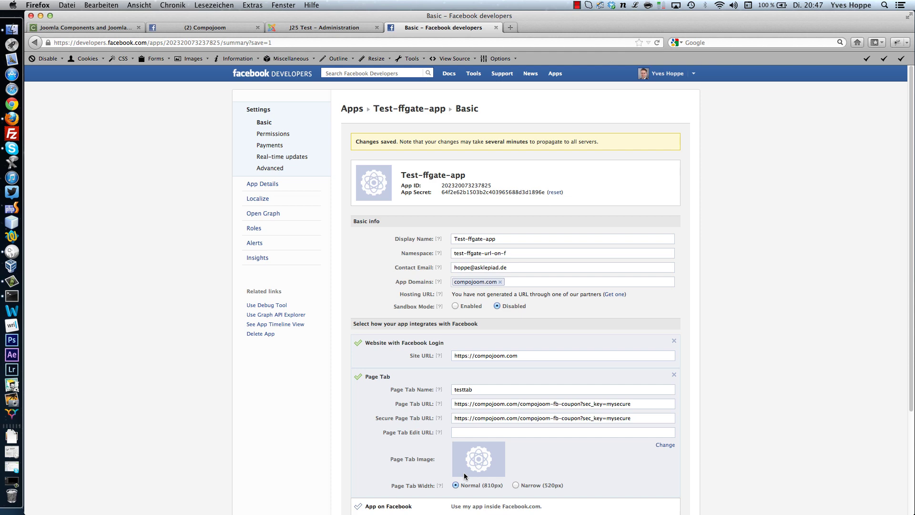
{"action": "scroll", "coordinate": [464, 476], "scroll_direction": "down", "scroll_amount": 5}
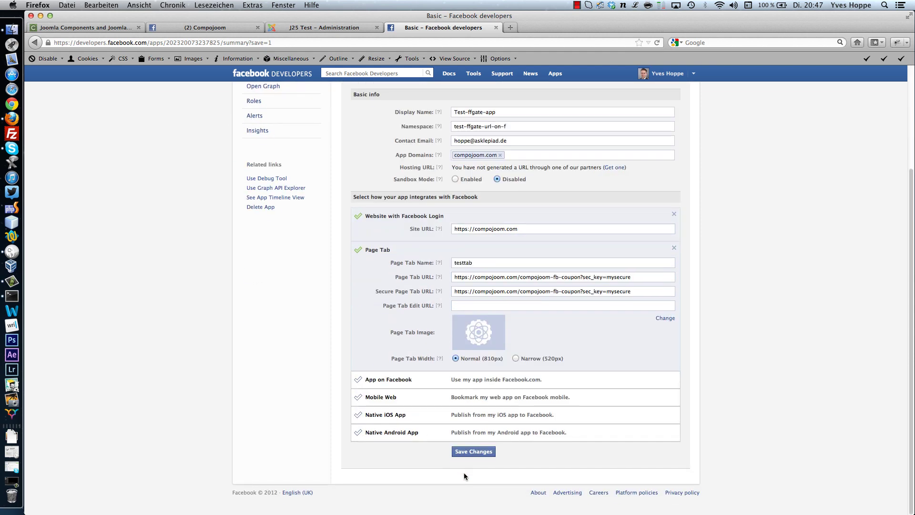
{"action": "scroll", "coordinate": [334, 324], "scroll_direction": "up", "scroll_amount": 2}
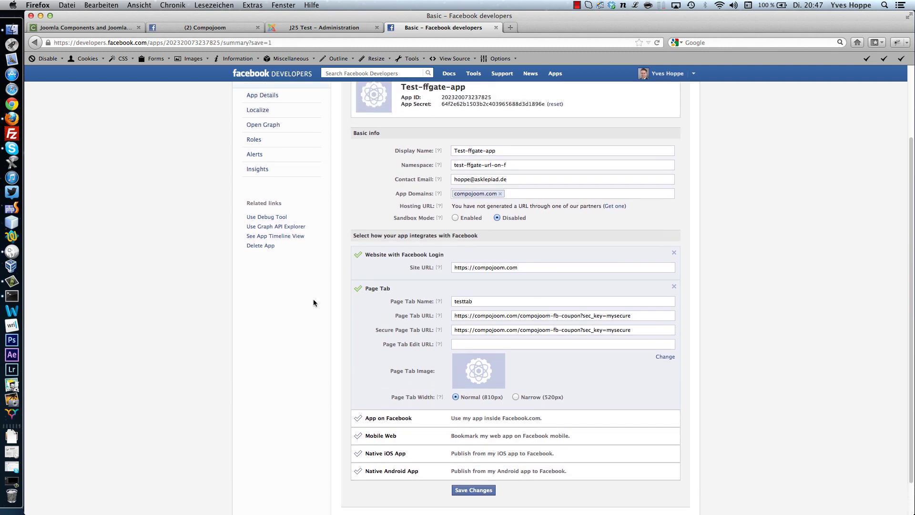
{"action": "scroll", "coordinate": [471, 345], "scroll_direction": "up", "scroll_amount": 5}
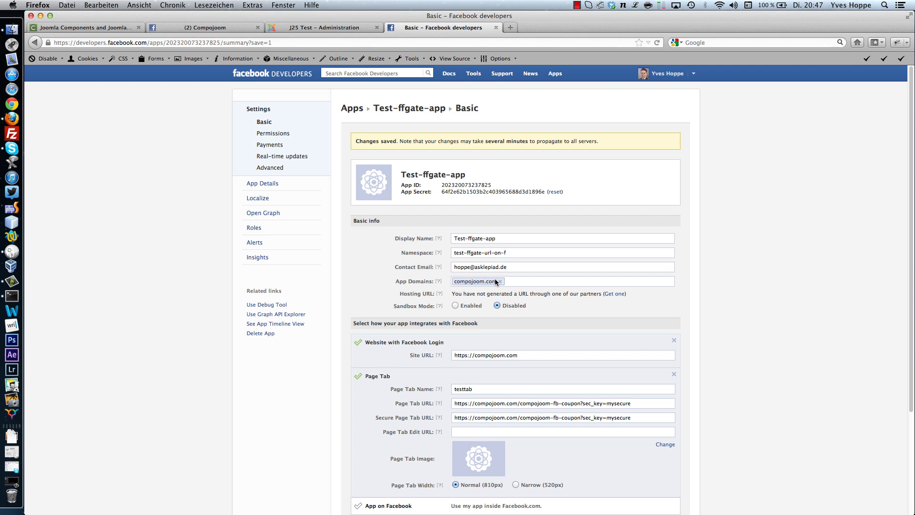
- In a new tab, build a facebook.com dialog/pagetab address with placeholder app ID 2323
{"action": "key", "text": "super+t"}
{"action": "type", "text": "http"}
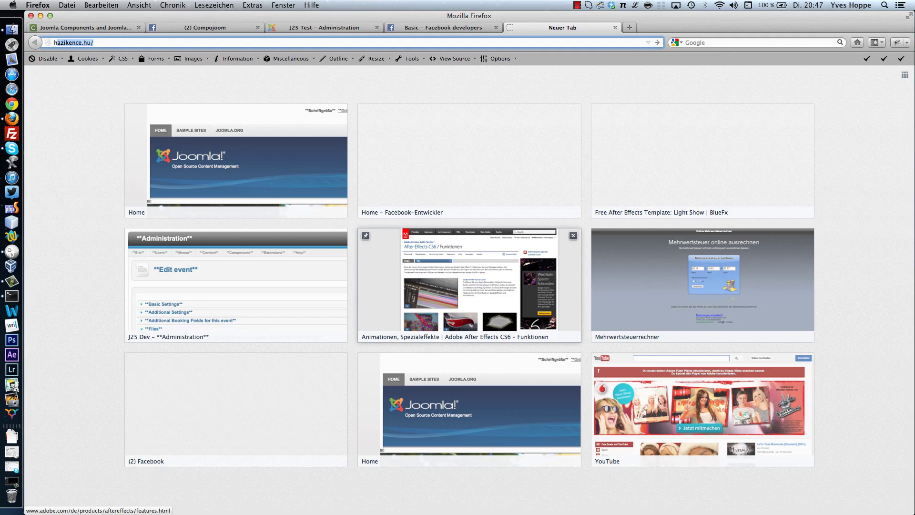
{"action": "type", "text": "s://"}
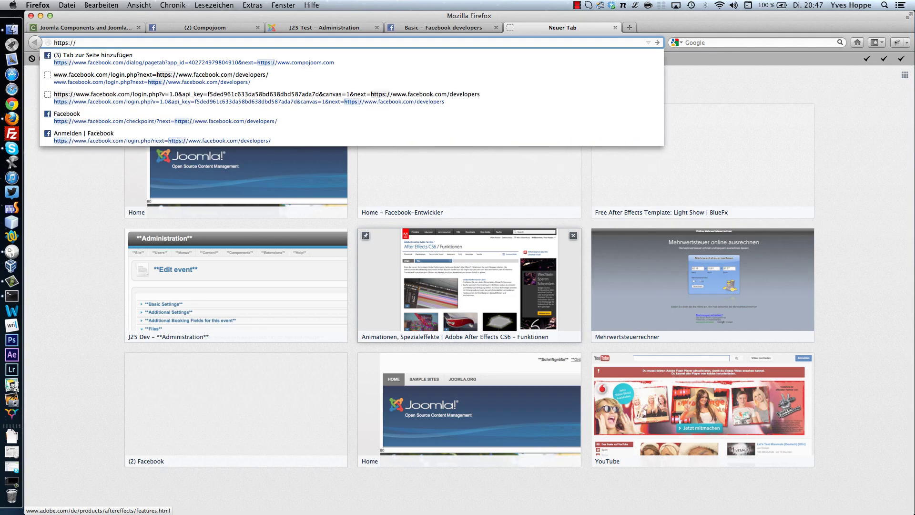
{"action": "type", "text": "www.faceb"}
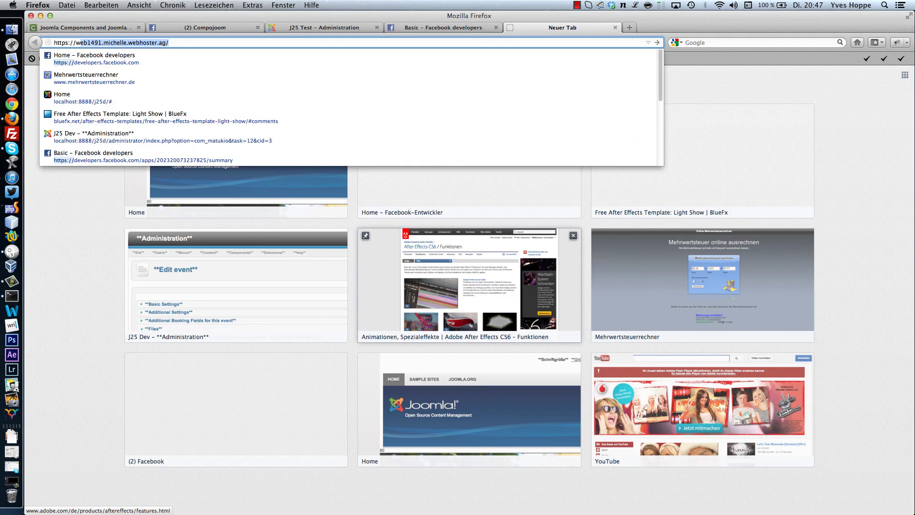
{"action": "type", "text": "ook"}
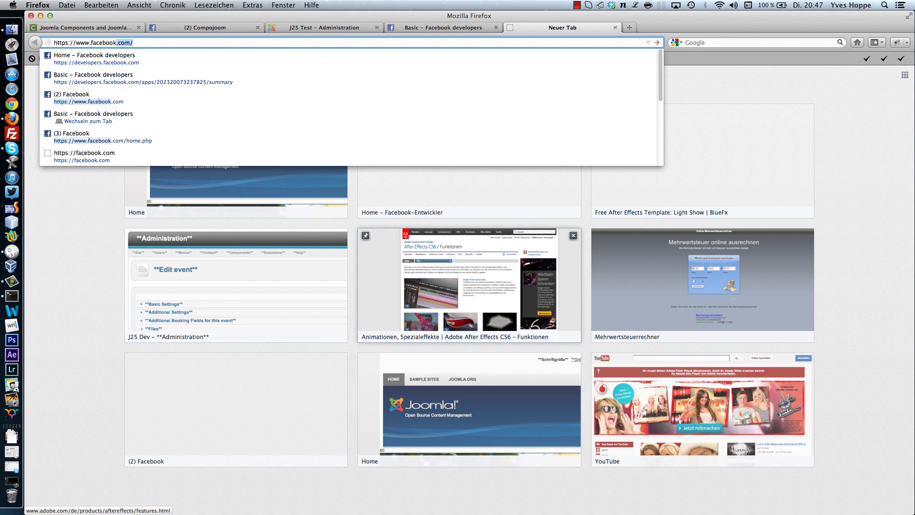
{"action": "type", "text": ".com/dialog/"}
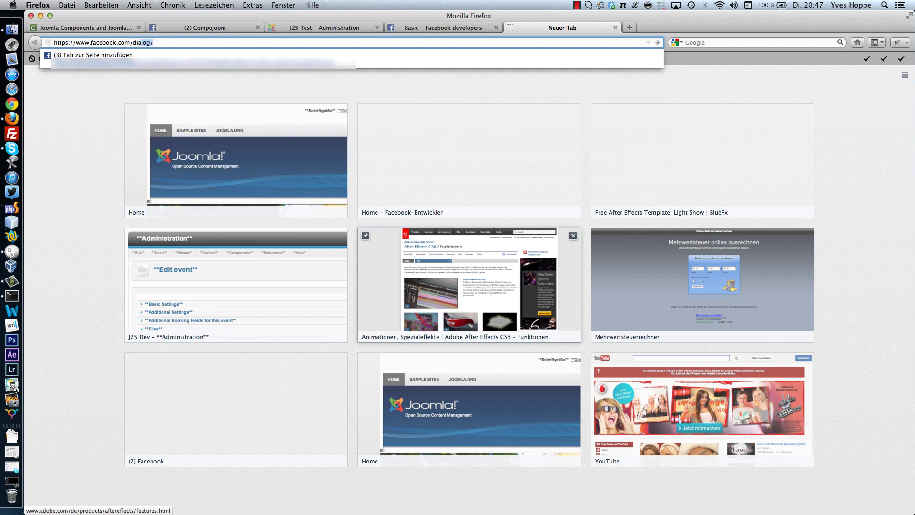
{"action": "key", "text": "super+v"}
{"action": "key", "text": "BackSpace"}
{"action": "key", "text": "BackSpace"}
{"action": "key", "text": "BackSpace"}
{"action": "key", "text": "BackSpace"}
{"action": "key", "text": "BackSpace"}
{"action": "key", "text": "BackSpace"}
{"action": "key", "text": "BackSpace"}
{"action": "key", "text": "BackSpace"}
{"action": "key", "text": "BackSpace"}
{"action": "key", "text": "BackSpace"}
{"action": "key", "text": "BackSpace"}
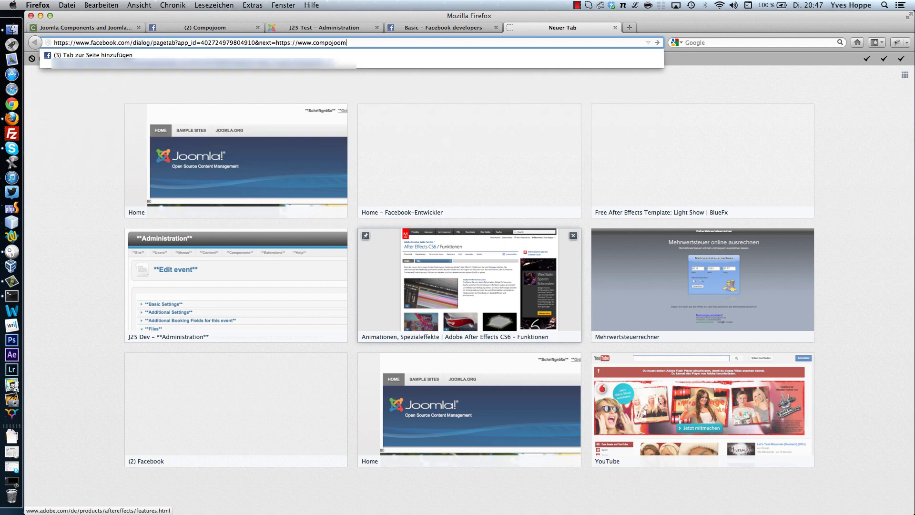
{"action": "key", "text": "BackSpace"}
{"action": "key", "text": "BackSpace"}
{"action": "key", "text": "BackSpace"}
{"action": "key", "text": "BackSpace"}
{"action": "key", "text": "BackSpace"}
{"action": "key", "text": "BackSpace"}
{"action": "key", "text": "BackSpace"}
{"action": "key", "text": "BackSpace"}
{"action": "key", "text": "BackSpace"}
{"action": "key", "text": "BackSpace"}
{"action": "key", "text": "BackSpace"}
{"action": "key", "text": "BackSpace"}
{"action": "key", "text": "BackSpace"}
{"action": "key", "text": "BackSpace"}
{"action": "key", "text": "BackSpace"}
{"action": "key", "text": "BackSpace"}
{"action": "key", "text": "BackSpace"}
{"action": "key", "text": "BackSpace"}
{"action": "key", "text": "BackSpace"}
{"action": "key", "text": "BackSpace"}
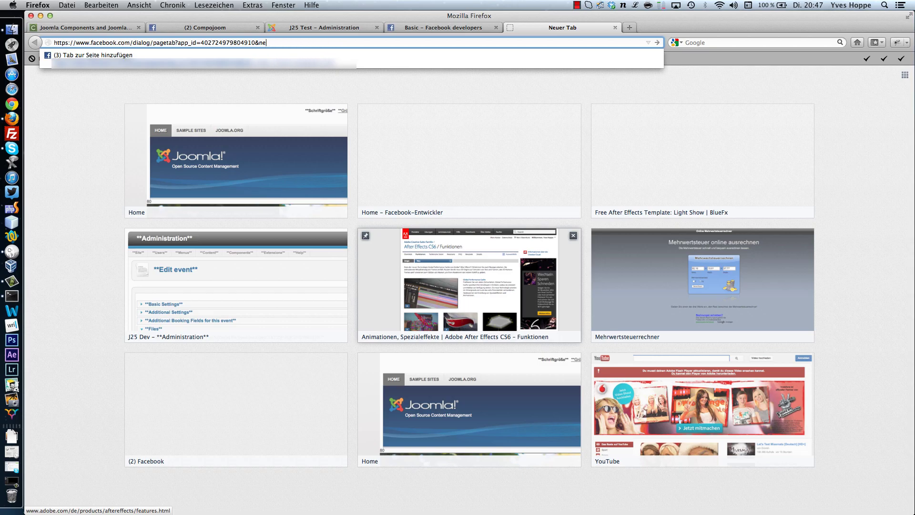
{"action": "key", "text": "BackSpace"}
{"action": "key", "text": "BackSpace"}
{"action": "key", "text": "BackSpace"}
{"action": "key", "text": "BackSpace"}
{"action": "key", "text": "BackSpace"}
{"action": "key", "text": "BackSpace"}
{"action": "key", "text": "BackSpace"}
{"action": "key", "text": "BackSpace"}
{"action": "key", "text": "BackSpace"}
{"action": "key", "text": "BackSpace"}
{"action": "key", "text": "BackSpace"}
{"action": "key", "text": "BackSpace"}
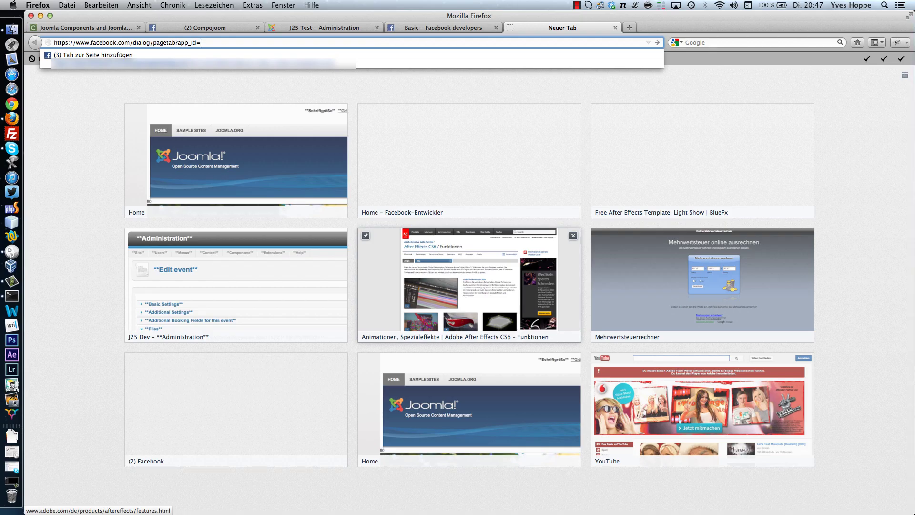
{"action": "type", "text": "2323"}
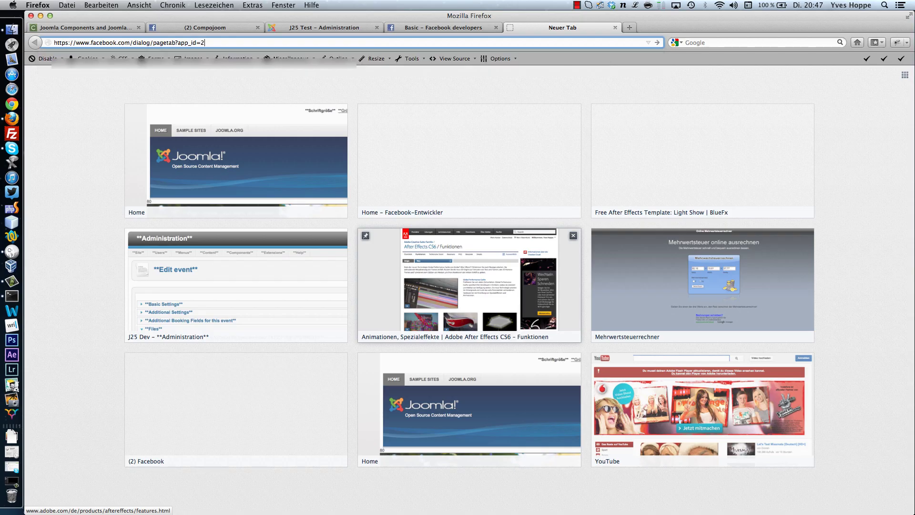
- Replace the 2323 placeholder in the address with the app's App ID
{"action": "left_click", "coordinate": [435, 29]}
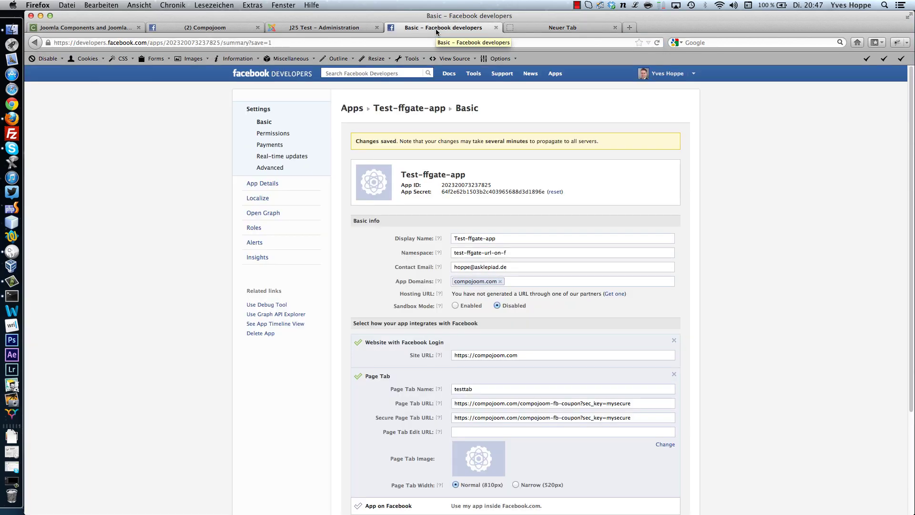
{"action": "double_click", "coordinate": [464, 185]}
{"action": "right_click", "coordinate": [463, 185]}
{"action": "left_click", "coordinate": [486, 187]}
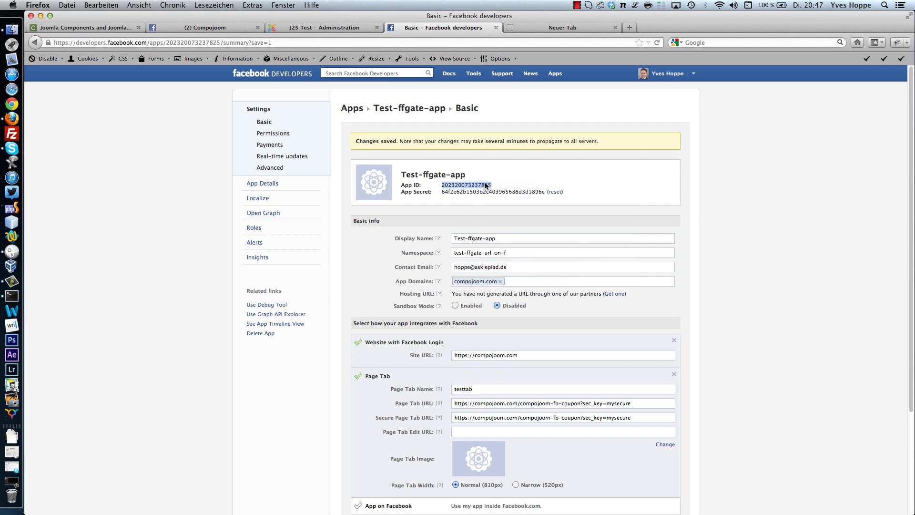
{"action": "left_click", "coordinate": [526, 26]}
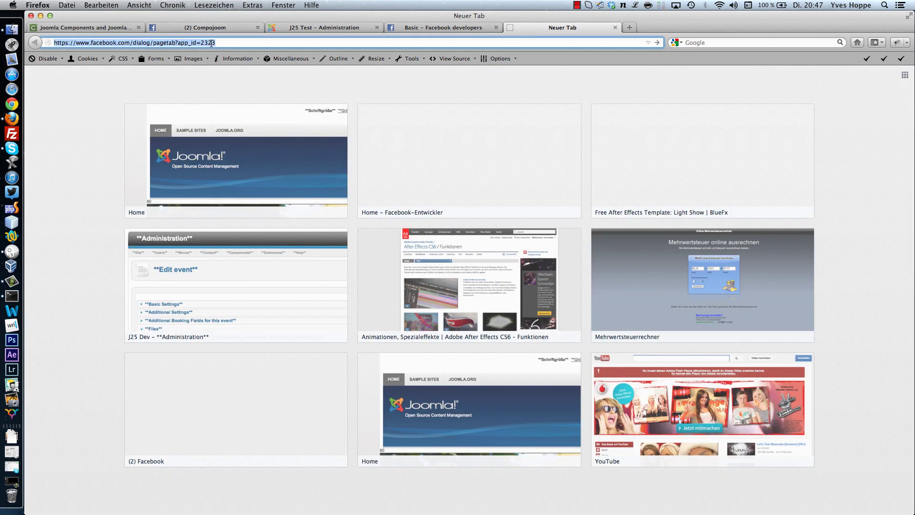
{"action": "left_click", "coordinate": [210, 43]}
{"action": "double_click", "coordinate": [207, 43]}
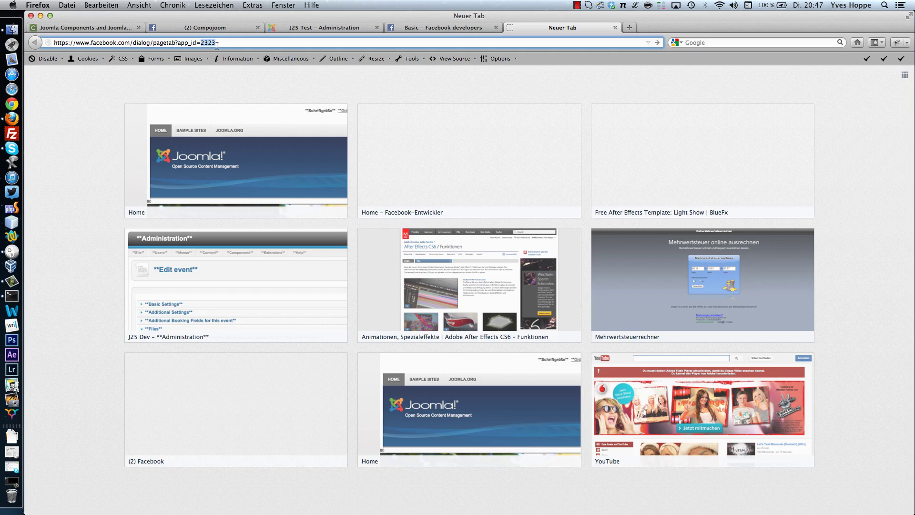
{"action": "right_click", "coordinate": [210, 44]}
{"action": "left_click", "coordinate": [237, 83]}
- Append next= with the Page Tab URL and load the add-page-tab dialog
{"action": "type", "text": "next="}
{"action": "left_click", "coordinate": [427, 27]}
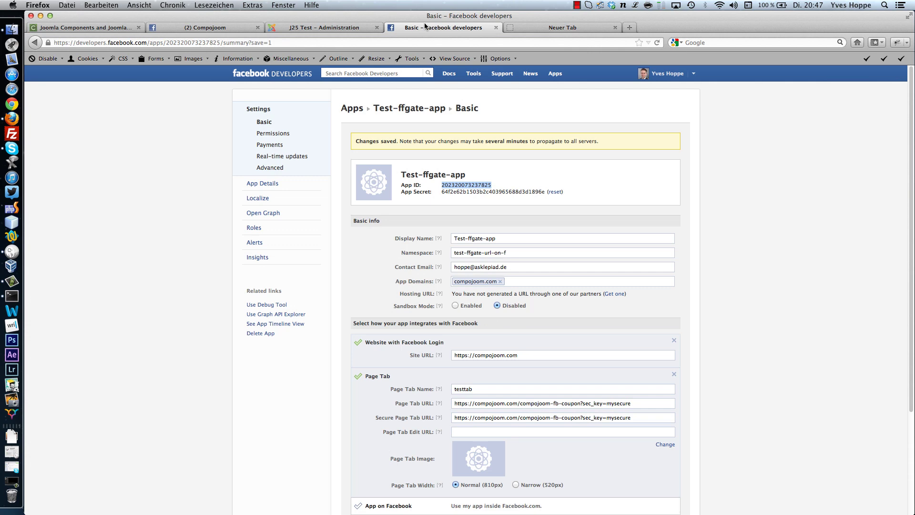
{"action": "triple_click", "coordinate": [528, 404]}
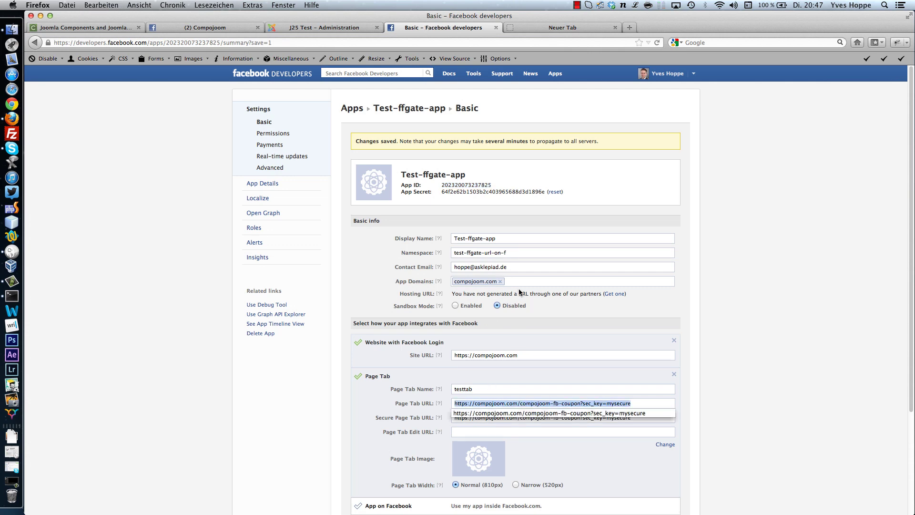
{"action": "left_click", "coordinate": [536, 27]}
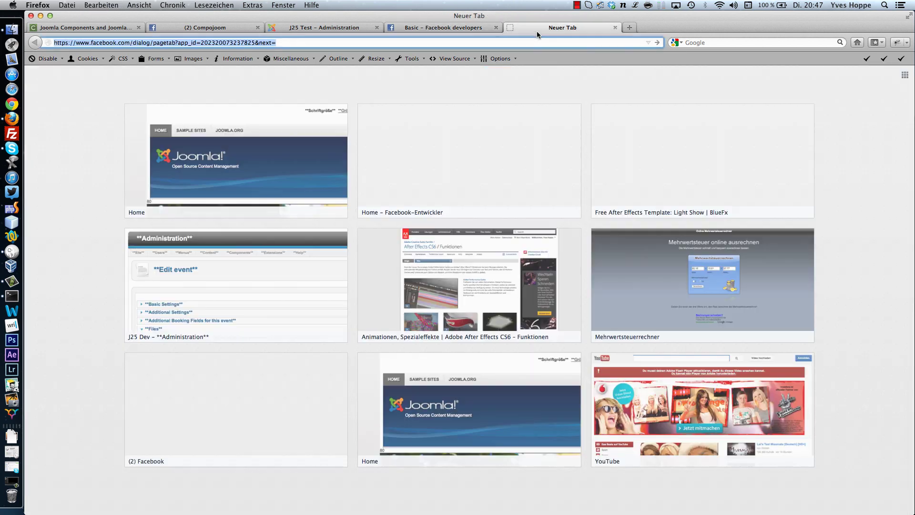
{"action": "left_click", "coordinate": [404, 46]}
{"action": "key", "text": "super+v"}
{"action": "key", "text": "Return"}
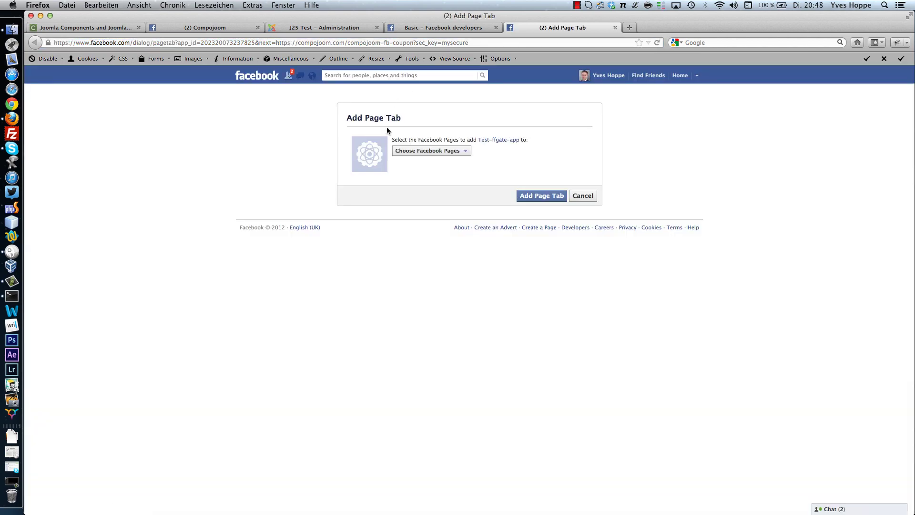
- Choose the Compojoom page and add the Test-ffgate-app tab to it
{"action": "left_click", "coordinate": [421, 151]}
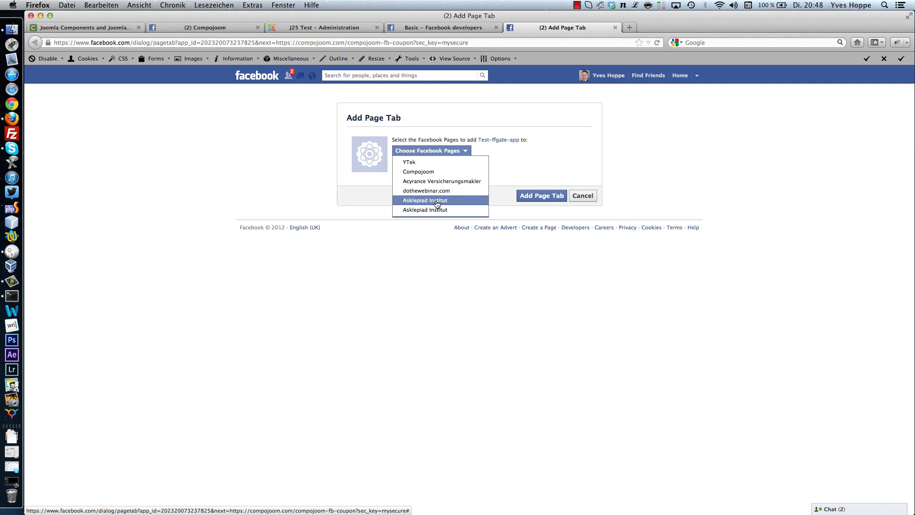
{"action": "left_click", "coordinate": [431, 173]}
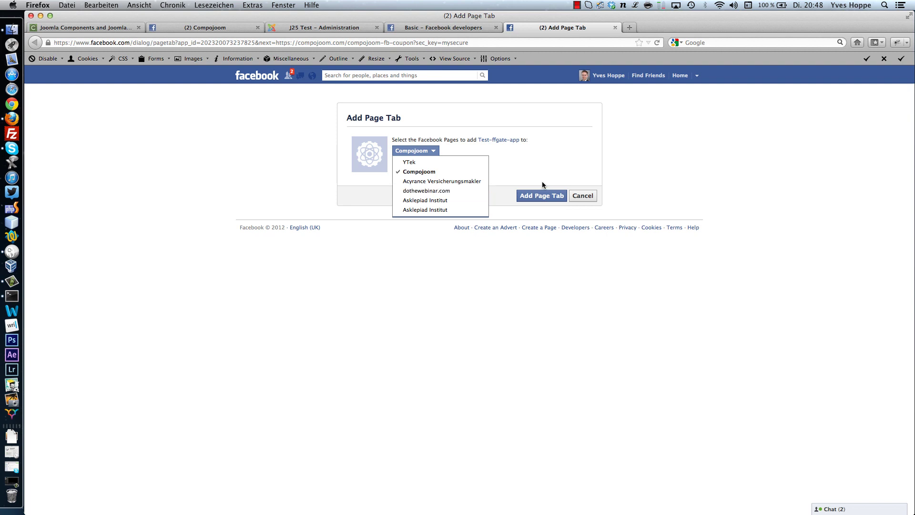
{"action": "left_click", "coordinate": [544, 187]}
{"action": "left_click", "coordinate": [541, 198]}
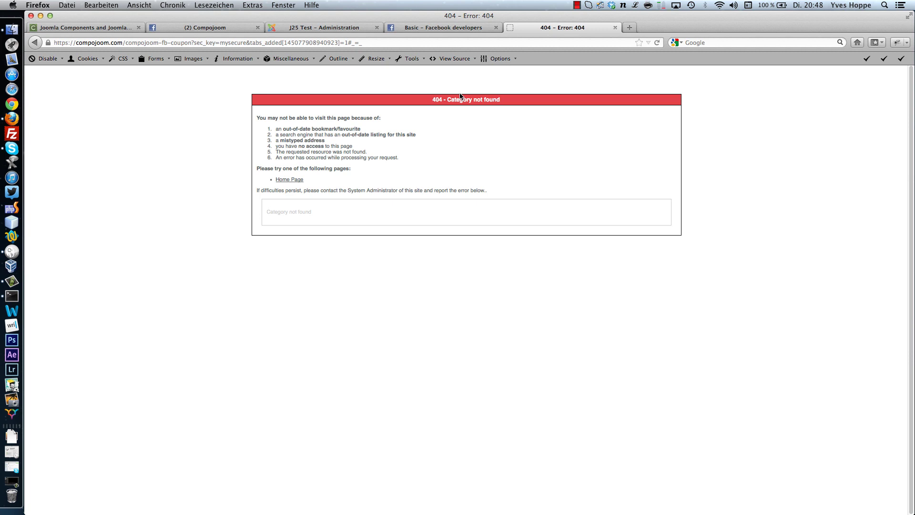
- Load facebook.com/compojoom in the tab showing the 404 error
{"action": "left_click", "coordinate": [431, 29]}
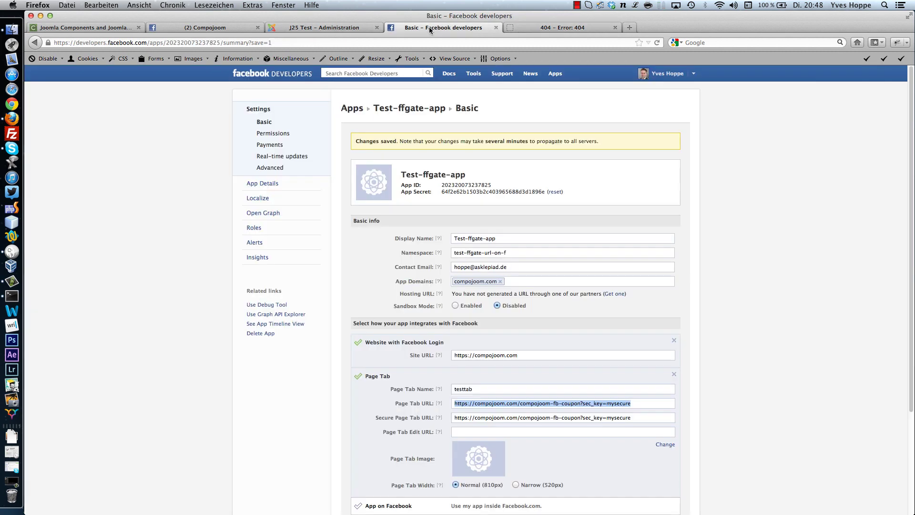
{"action": "left_click", "coordinate": [519, 29]}
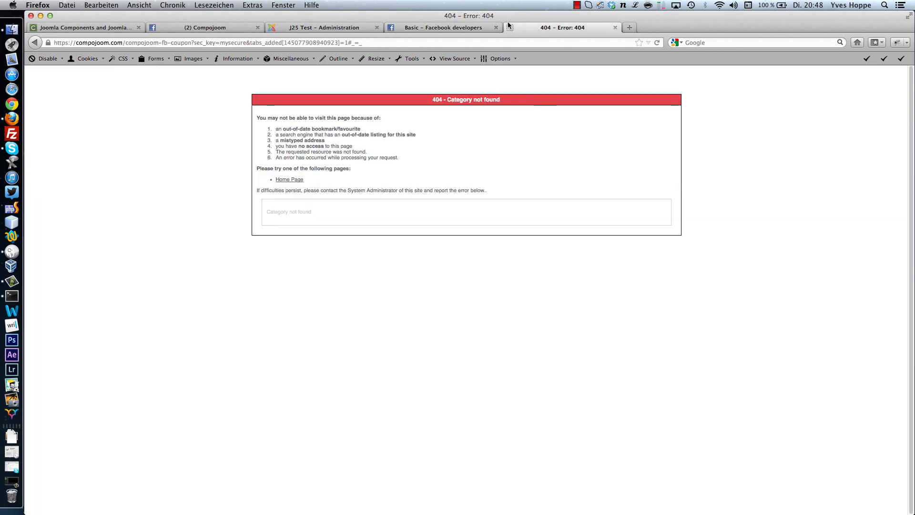
{"action": "left_click", "coordinate": [486, 42]}
{"action": "type", "text": "face"}
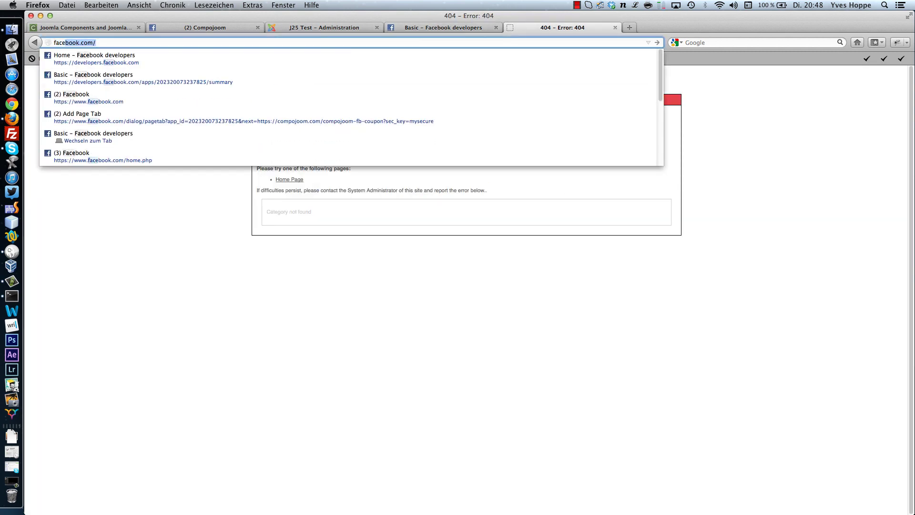
{"action": "key", "text": "Escape"}
{"action": "key", "text": "Right"}
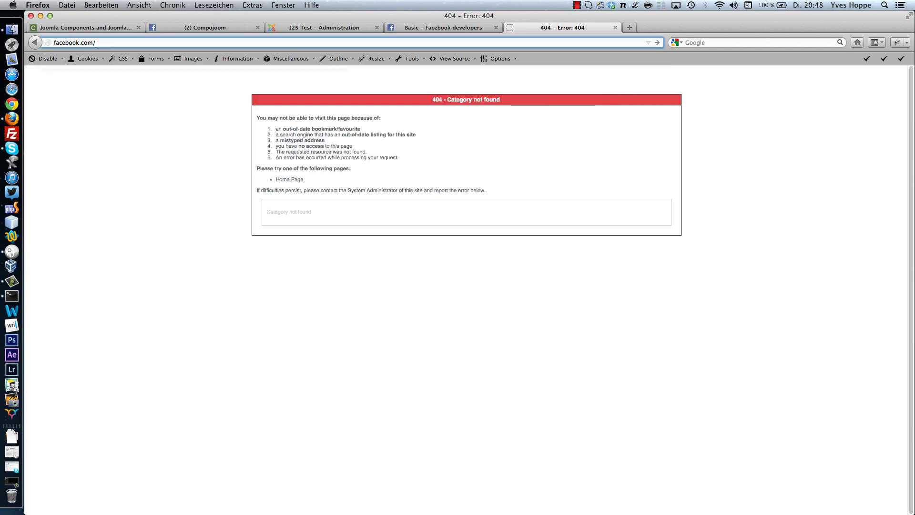
{"action": "type", "text": "comp"}
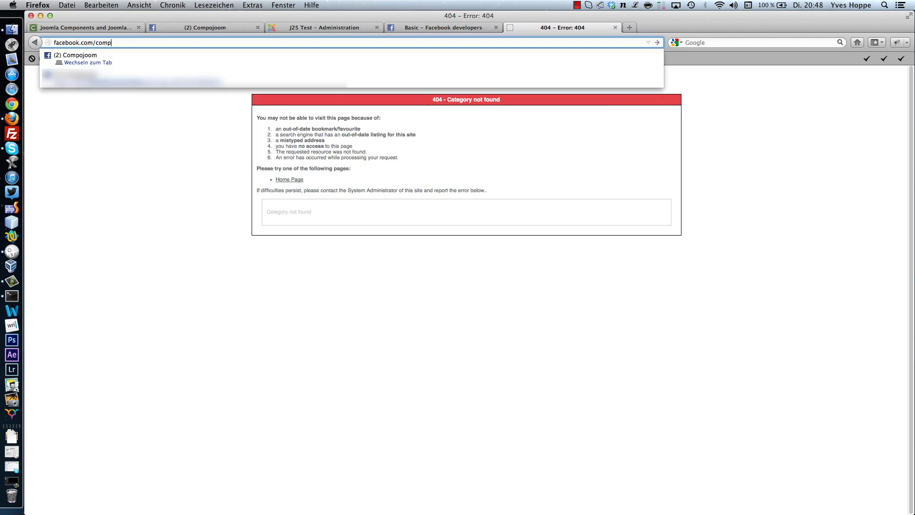
{"action": "type", "text": "ojoom"}
{"action": "key", "text": "Return"}
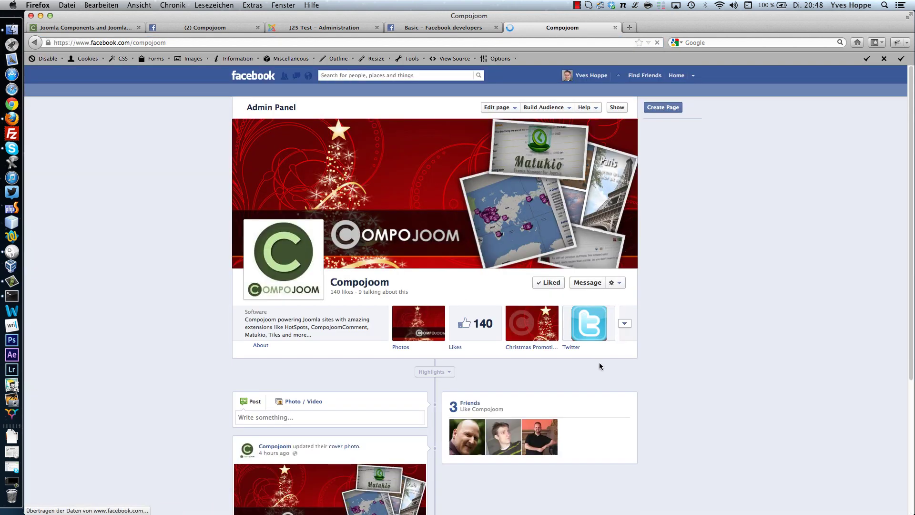
- Expand the Compojoom page's app tiles to reveal testtab beside Youtube, News and Impressum
{"action": "left_click", "coordinate": [625, 322]}
{"action": "scroll", "coordinate": [575, 405], "scroll_direction": "down", "scroll_amount": 3}
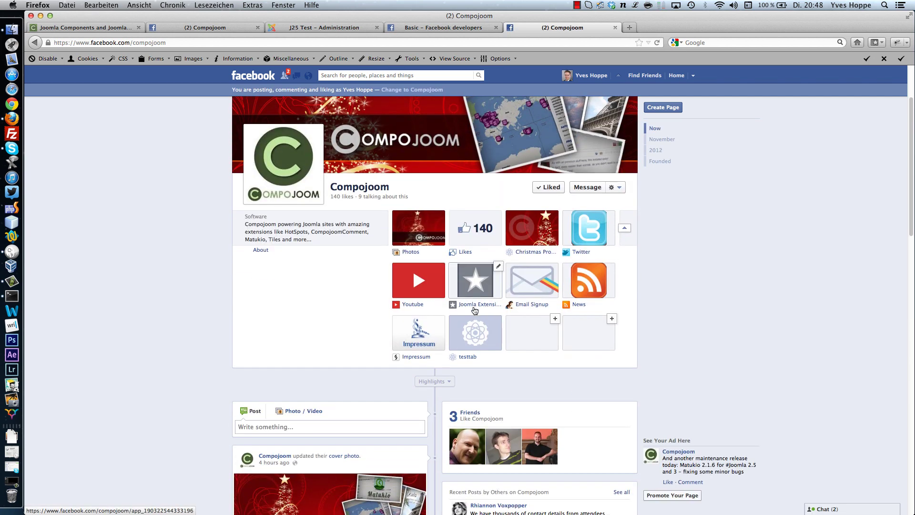